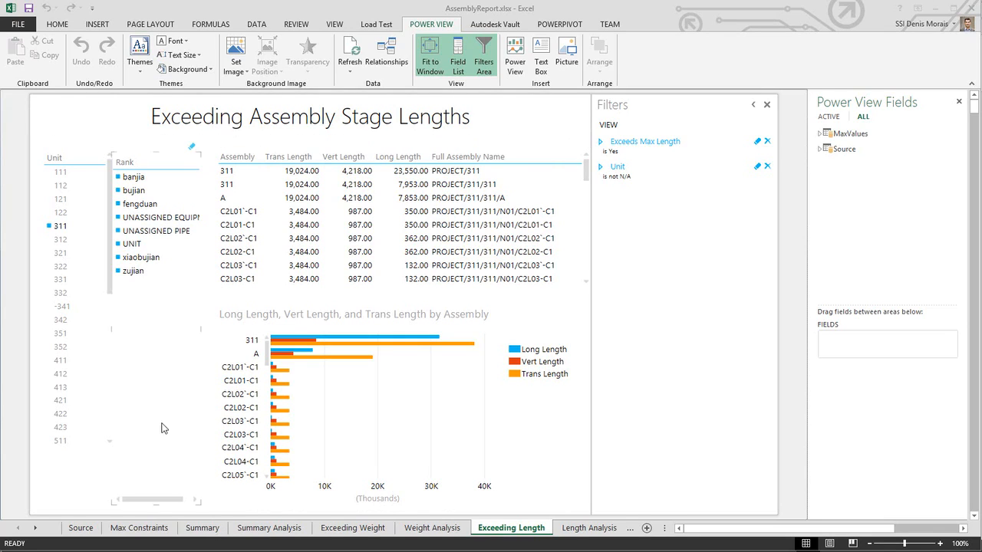
# Step: Open the Source sheet of the assembly report and scroll across its data columns
pyautogui.click(80, 528)
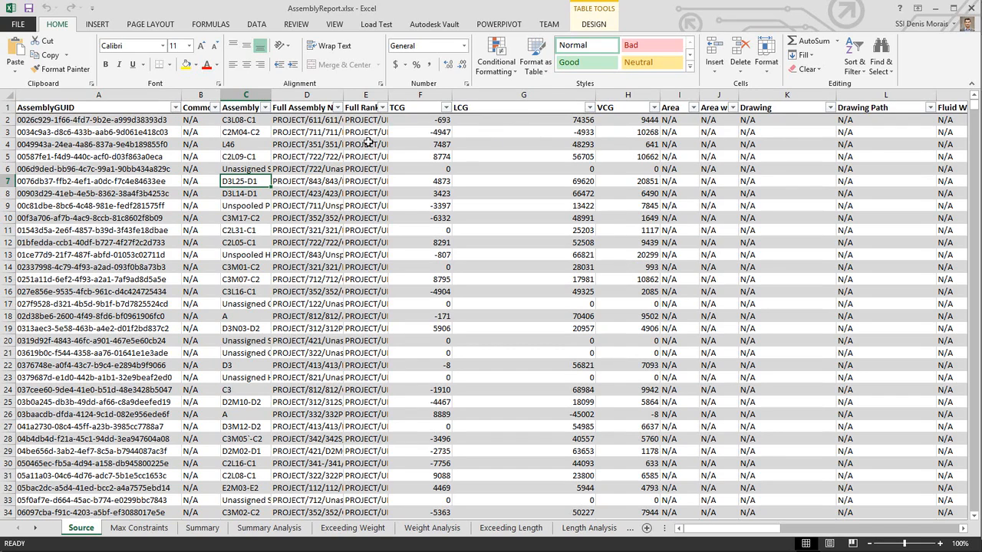
pyautogui.moveTo(709, 527); pyautogui.dragTo(891, 531)
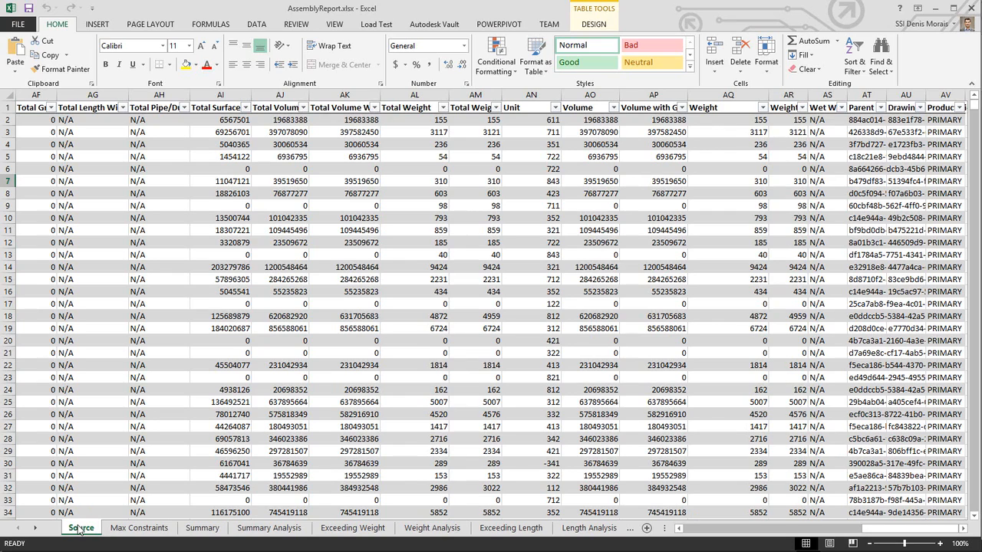
# Step: Filter the Summary Analysis report to unit 312
pyautogui.click(247, 529)
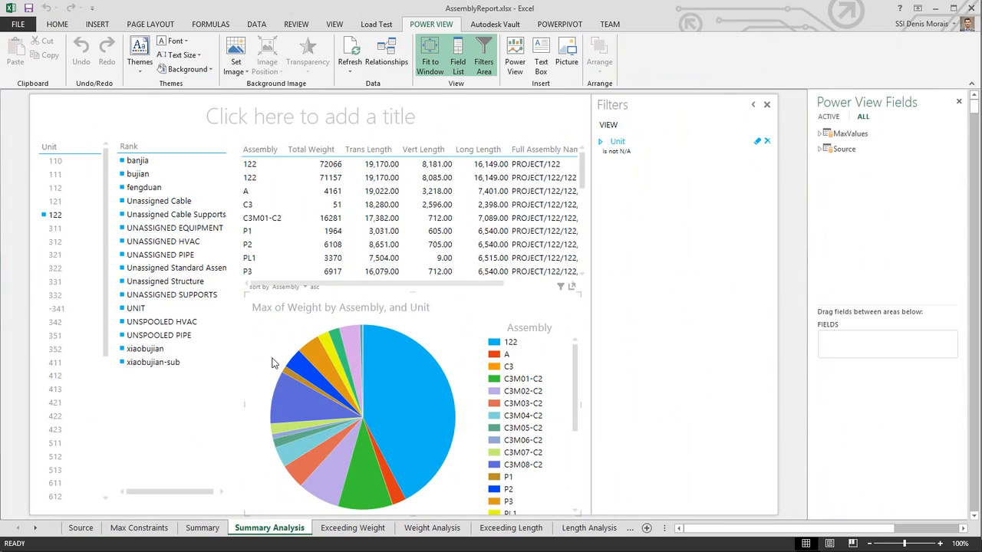
pyautogui.click(55, 244)
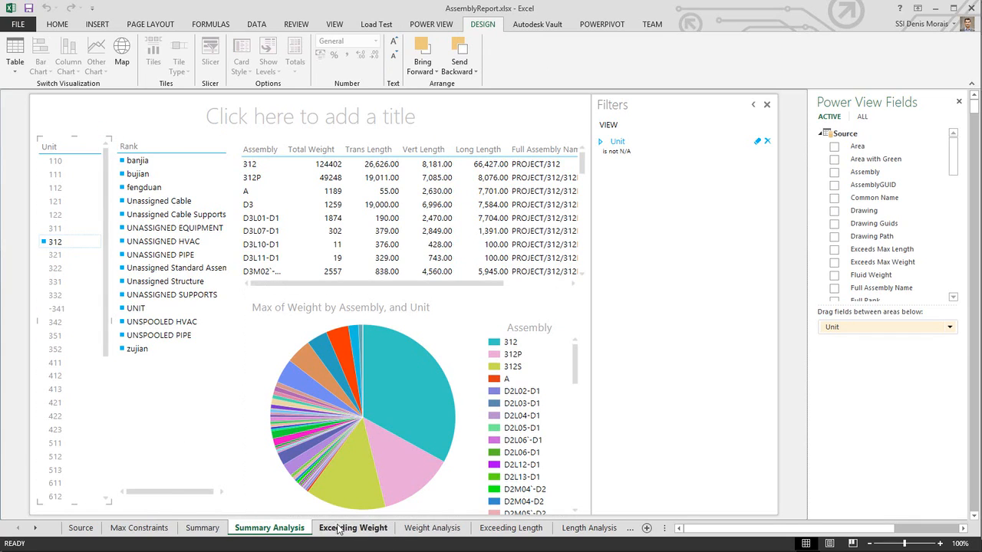
# Step: Open the Max Constraints sheet and switch to the PartReport workbook
pyautogui.click(139, 528)
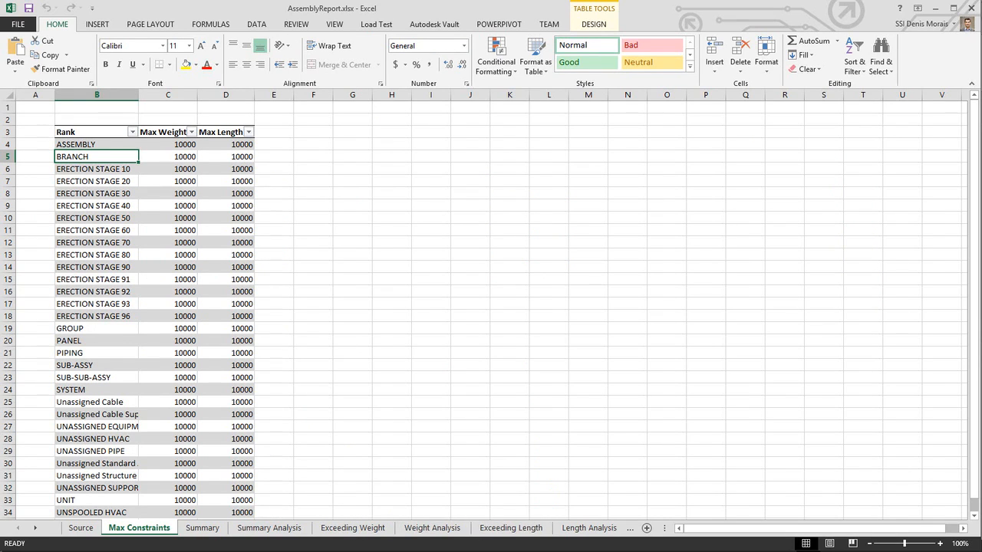
pyautogui.moveTo(765, 507)
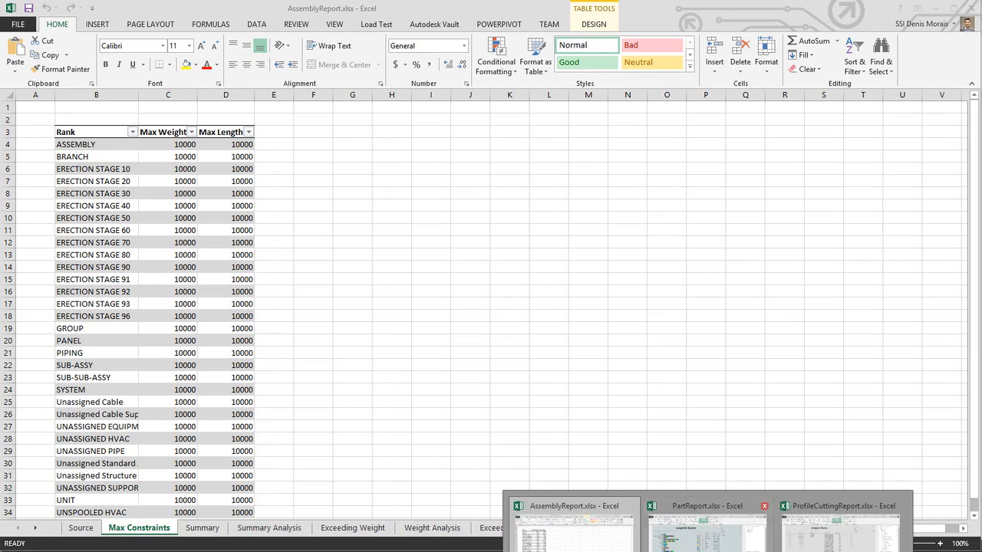
pyautogui.click(724, 540)
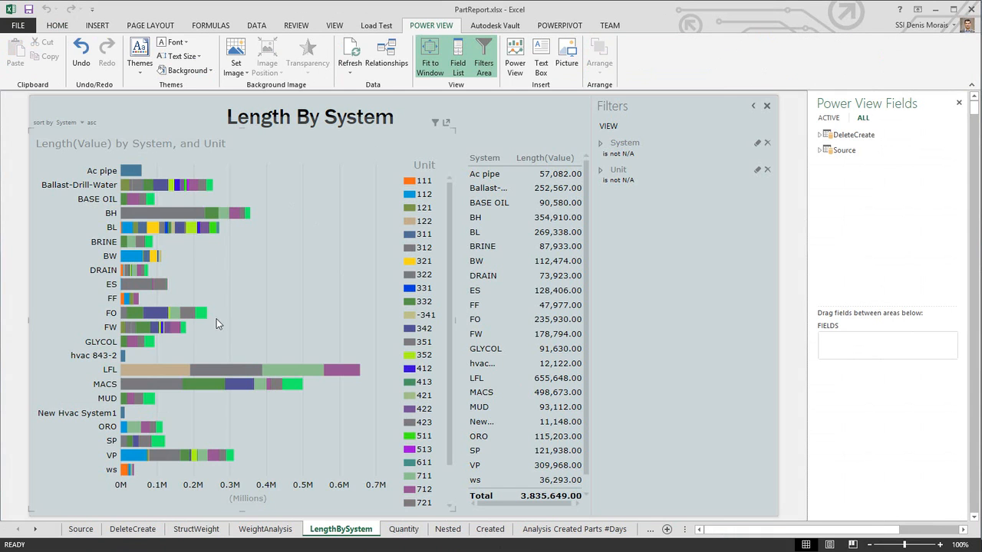
# Step: Open the part report's Source sheet and scroll back across its data columns
pyautogui.click(80, 529)
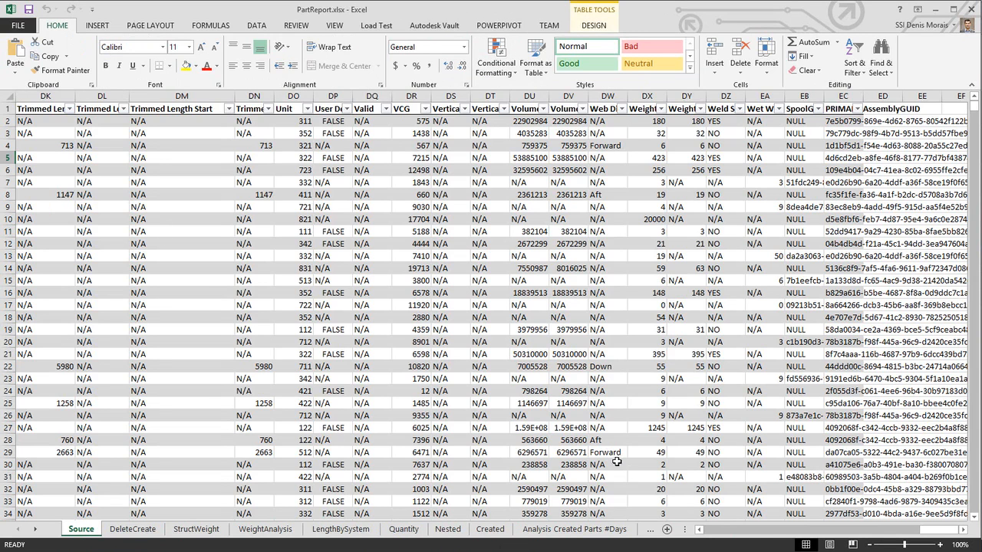
pyautogui.moveTo(921, 532); pyautogui.dragTo(715, 530)
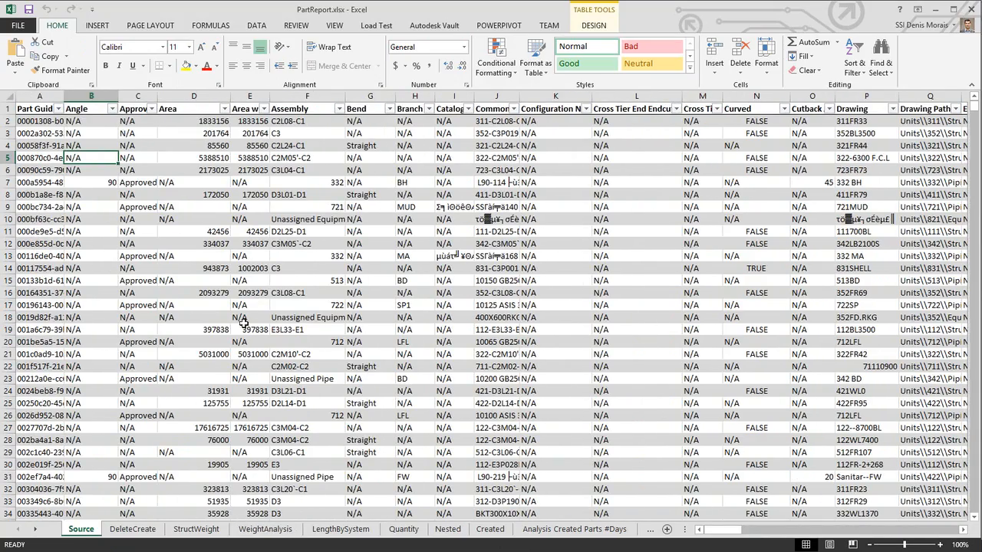
# Step: Filter the StructWeight report to unit 121
pyautogui.click(198, 527)
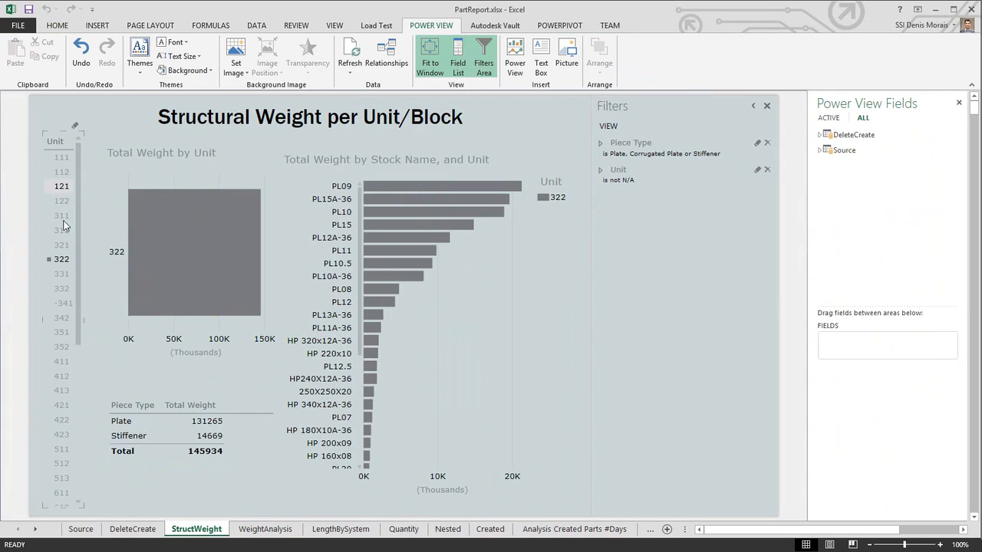
pyautogui.click(58, 197)
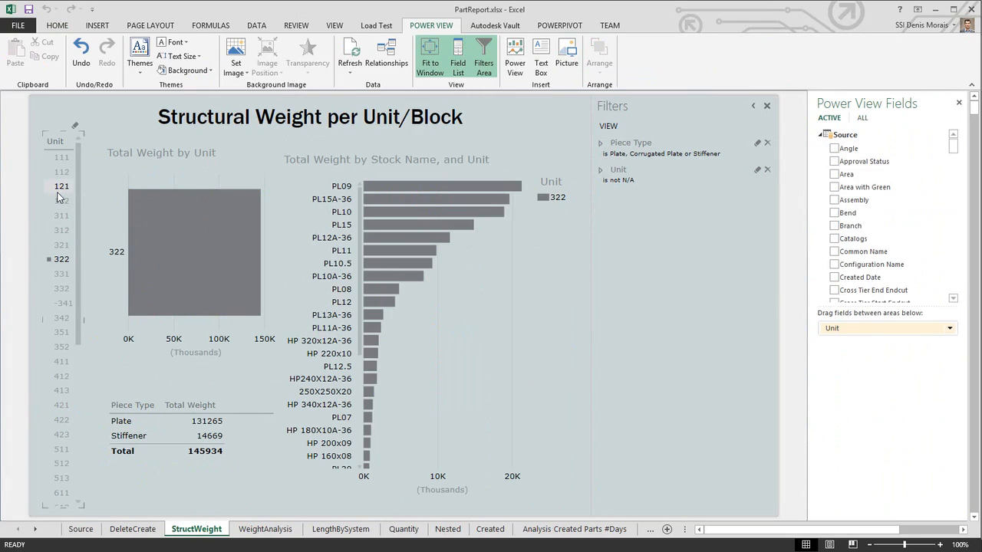
pyautogui.click(59, 190)
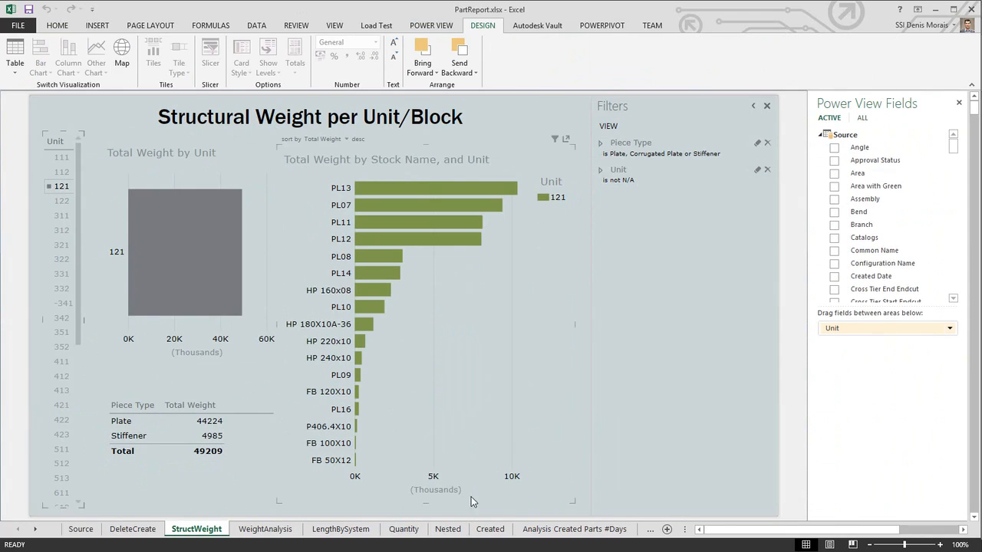
# Step: Open the Nested report, expand the Source table's field list and select the matrix
pyautogui.click(446, 529)
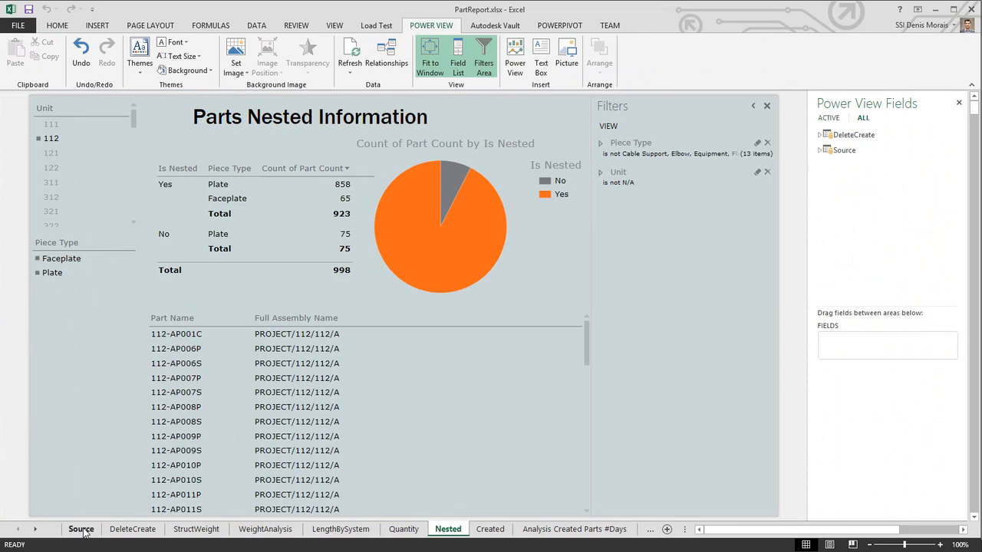
pyautogui.click(821, 151)
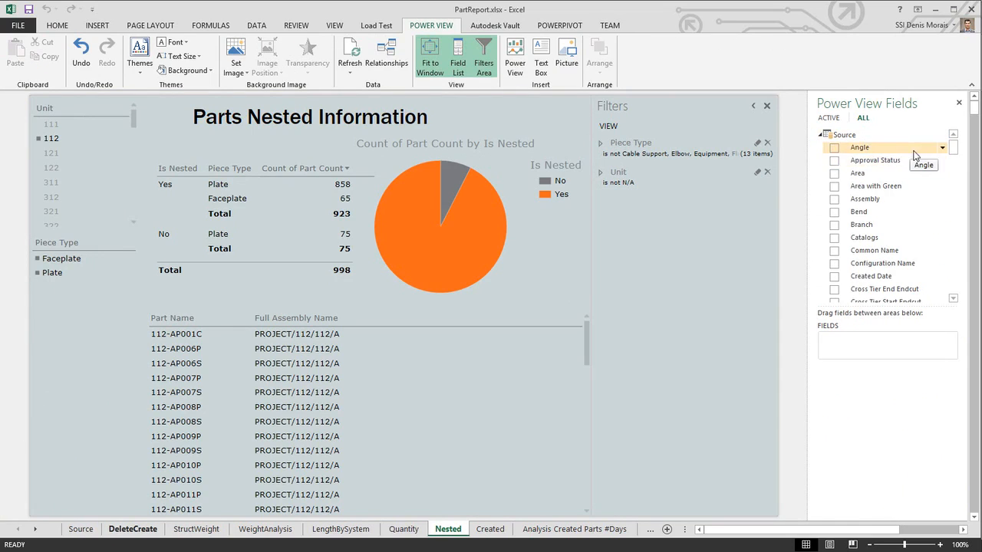
pyautogui.moveTo(955, 148); pyautogui.dragTo(955, 207)
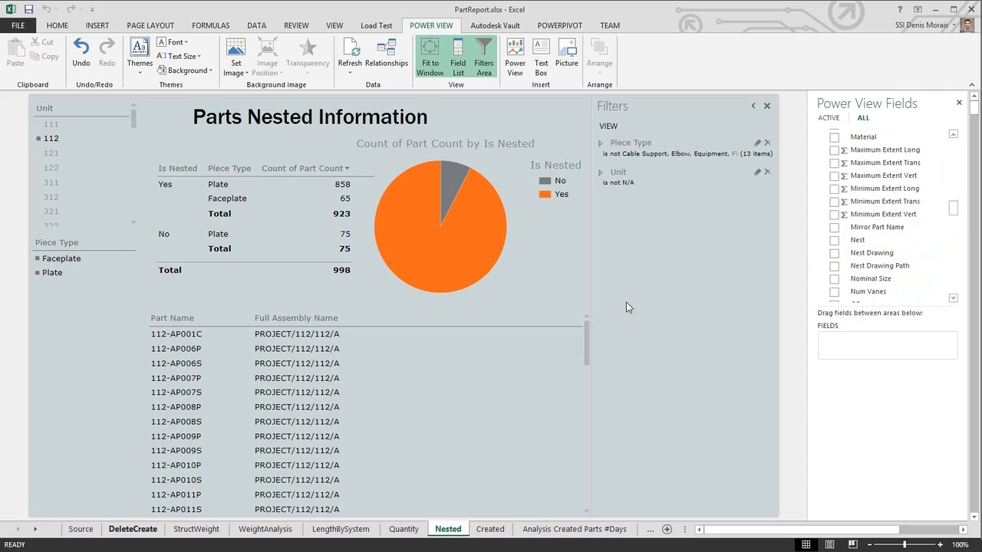
pyautogui.click(340, 221)
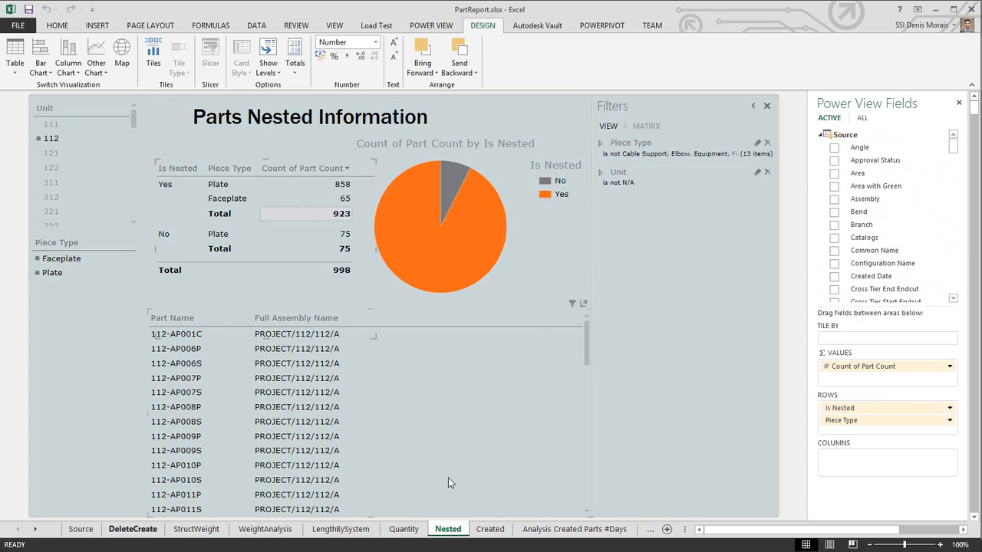
# Step: Switch to the ProfileCuttingReport workbook and filter Analyze Nests Detail to unit 332 and stock FB 150X12
pyautogui.moveTo(708, 551)
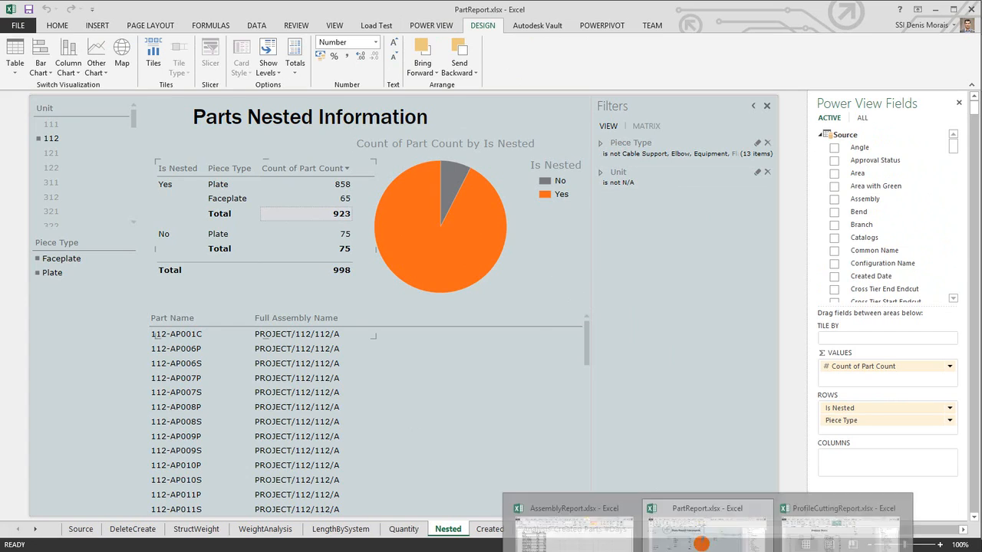
pyautogui.click(813, 527)
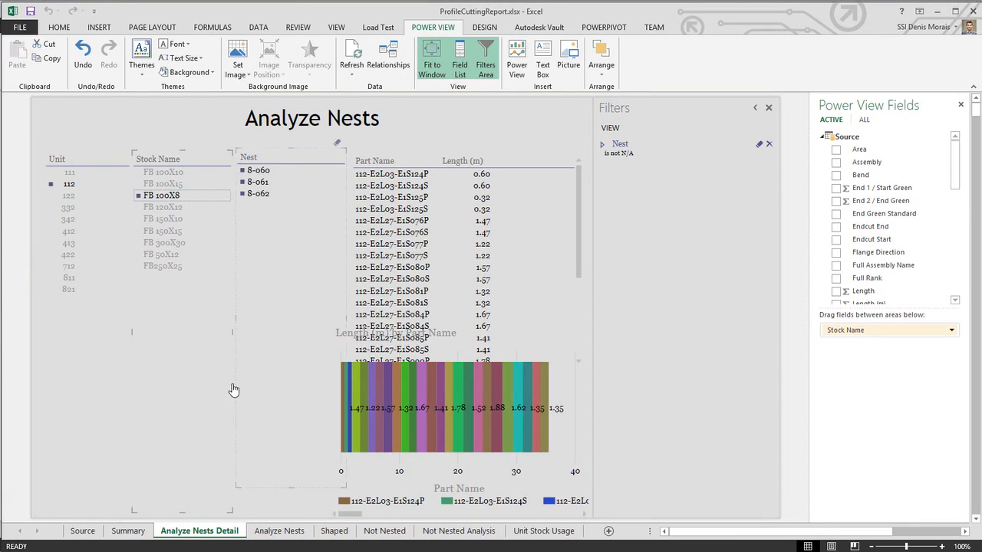
pyautogui.click(68, 207)
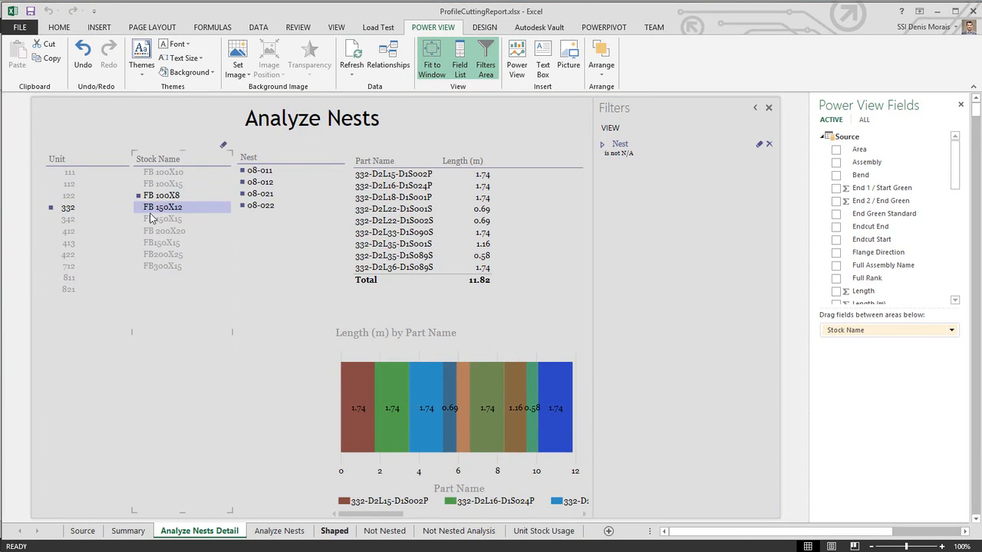
pyautogui.click(218, 234)
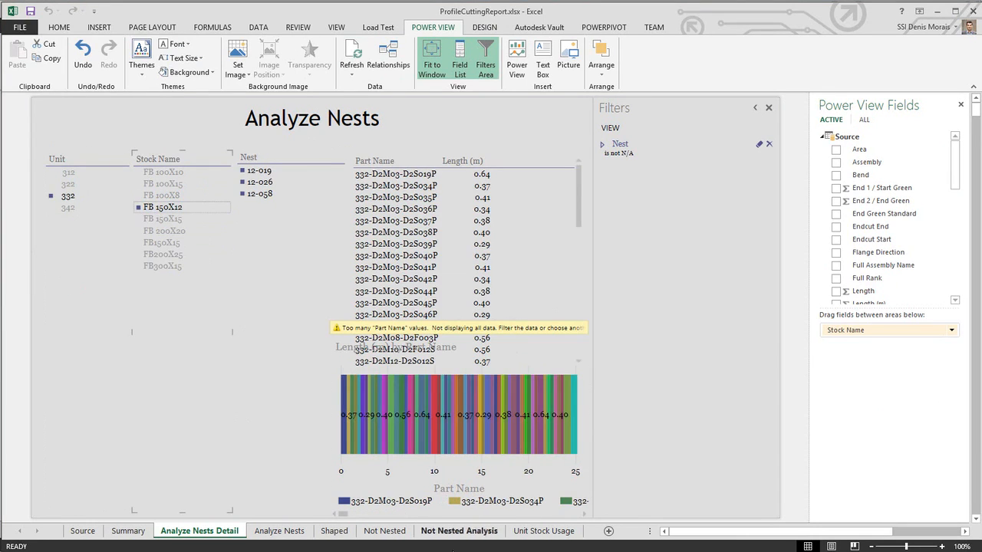
# Step: Filter the Not Nested Analysis report to unit 121 and inspect the stock name bars
pyautogui.click(441, 531)
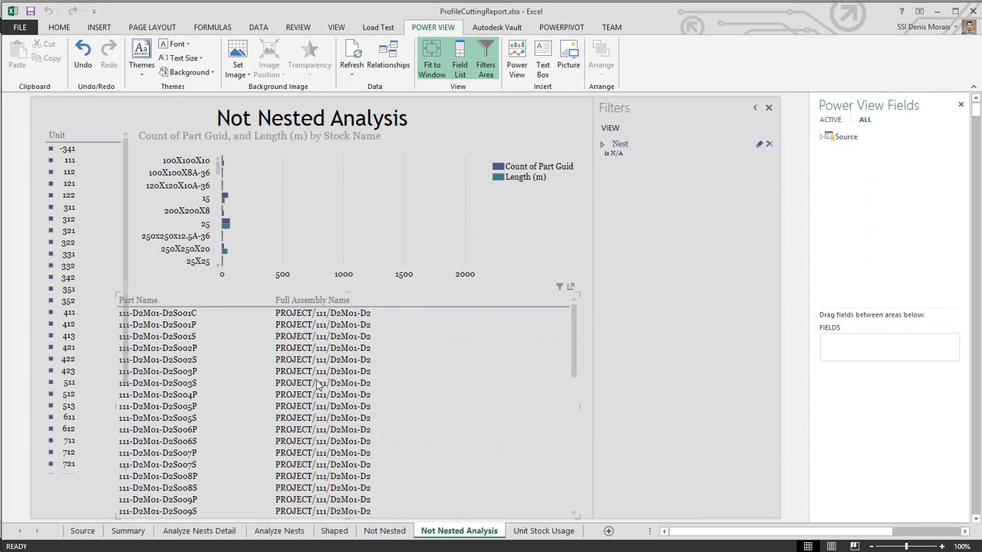
pyautogui.click(69, 184)
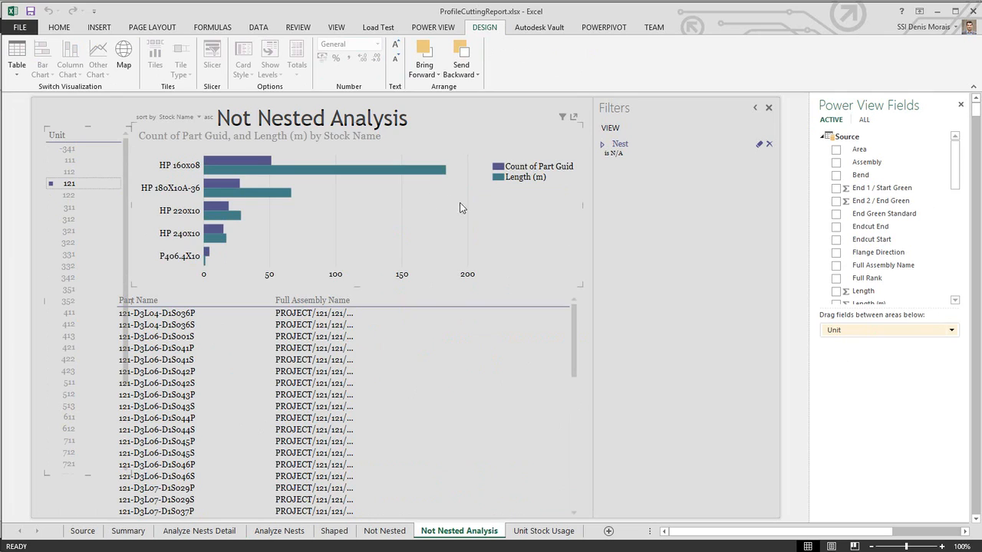
pyautogui.moveTo(235, 167)
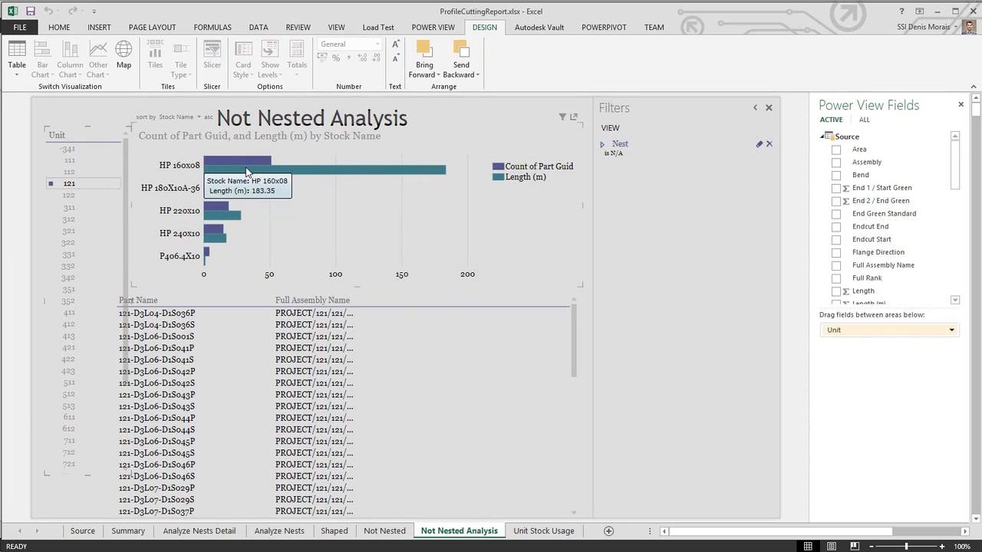
pyautogui.moveTo(371, 173)
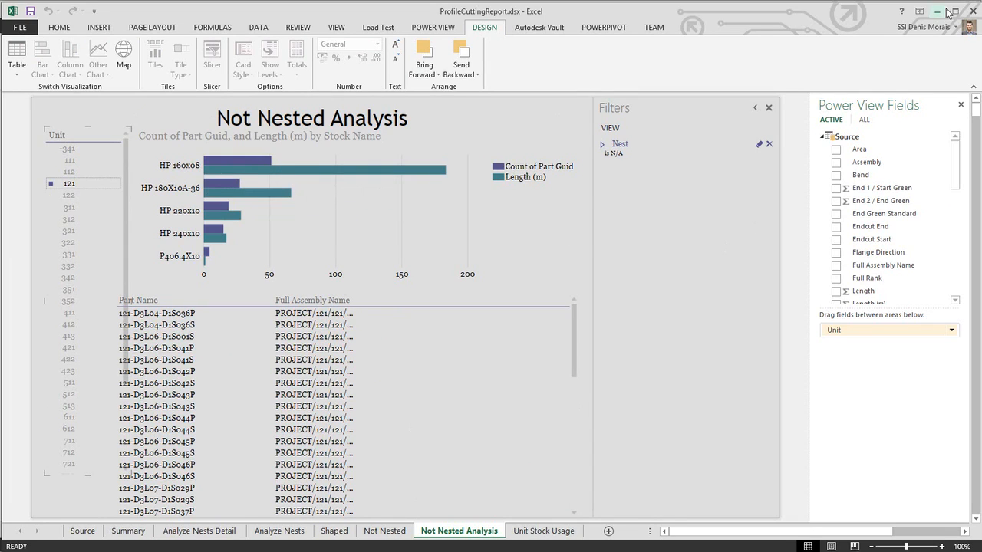
# Step: Close all three report workbooks without saving changes
pyautogui.click(973, 11)
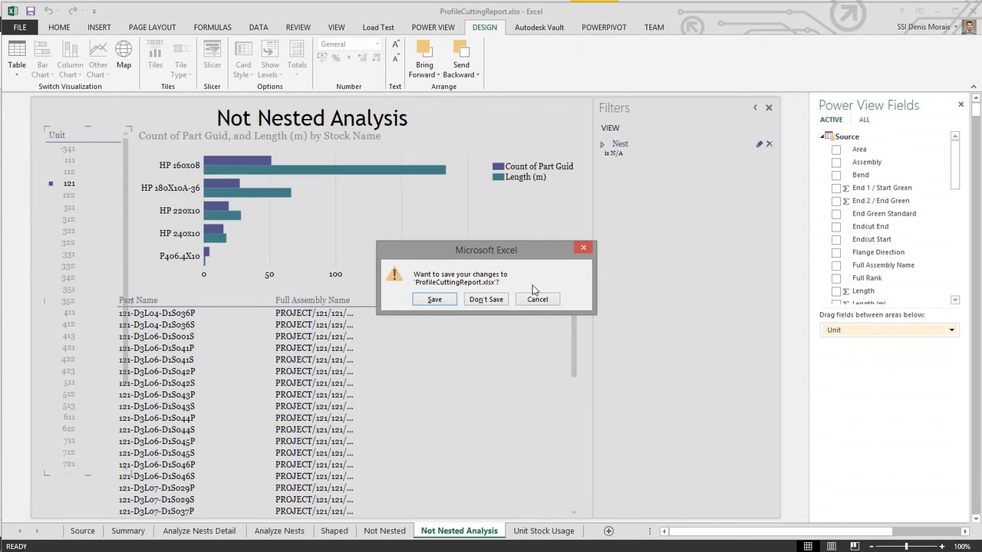
pyautogui.click(491, 300)
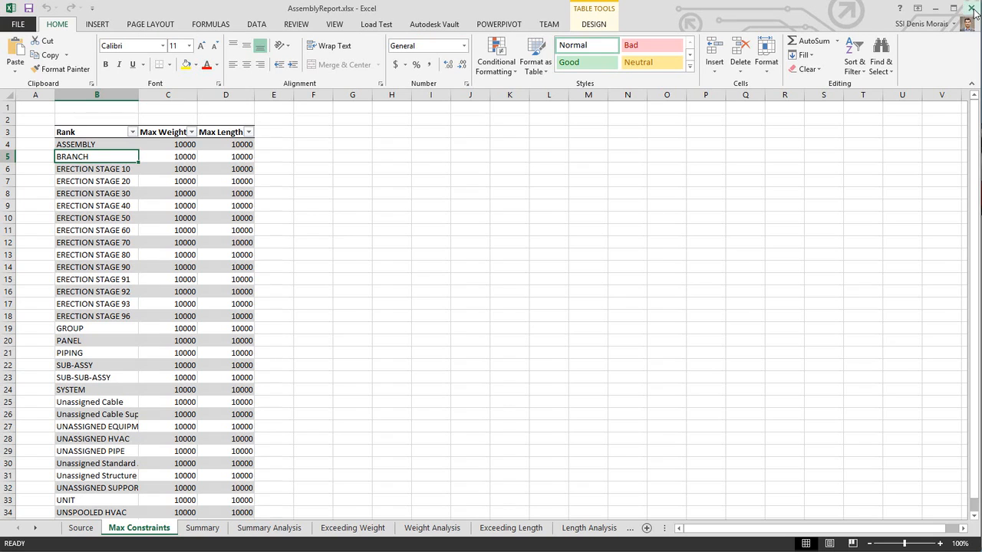
pyautogui.click(972, 9)
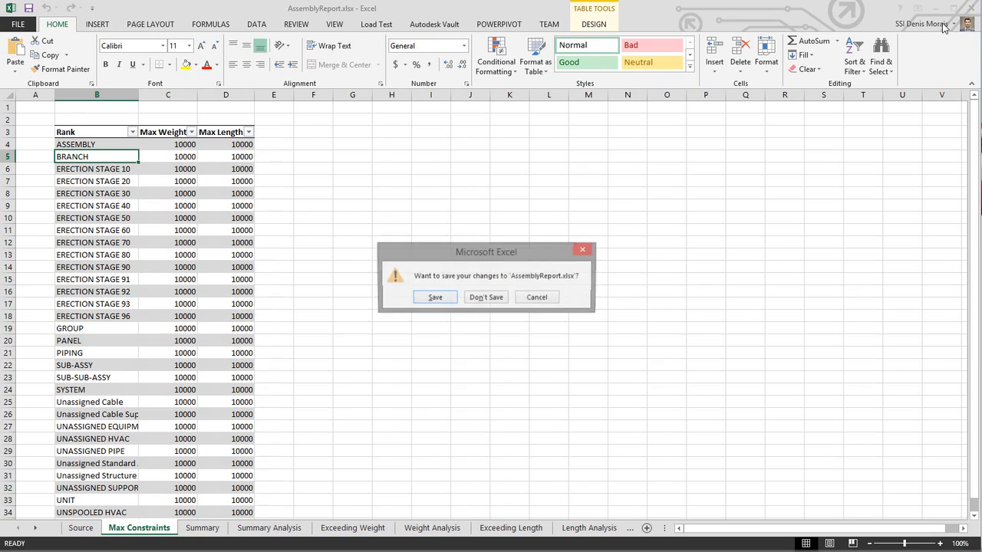
pyautogui.click(491, 299)
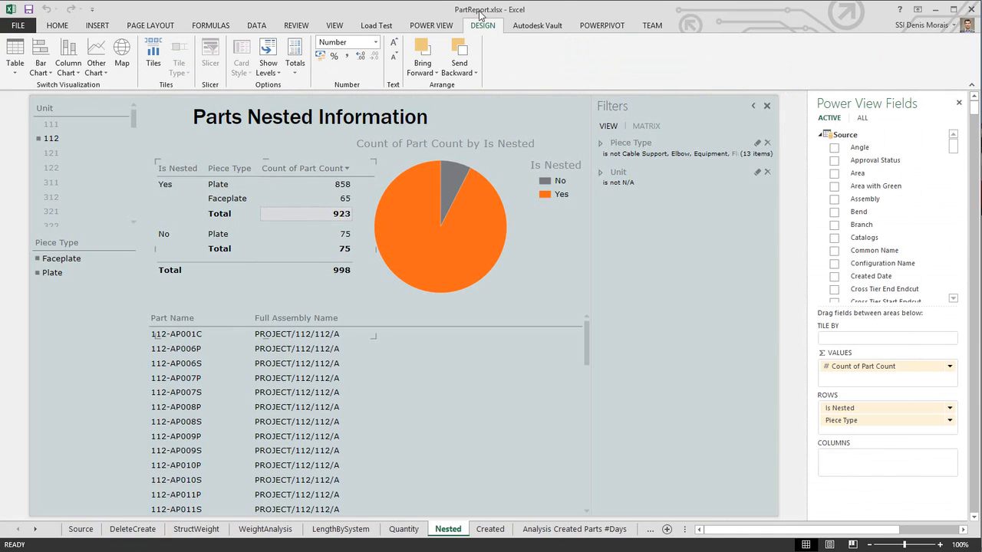
pyautogui.click(972, 9)
pyautogui.click(489, 298)
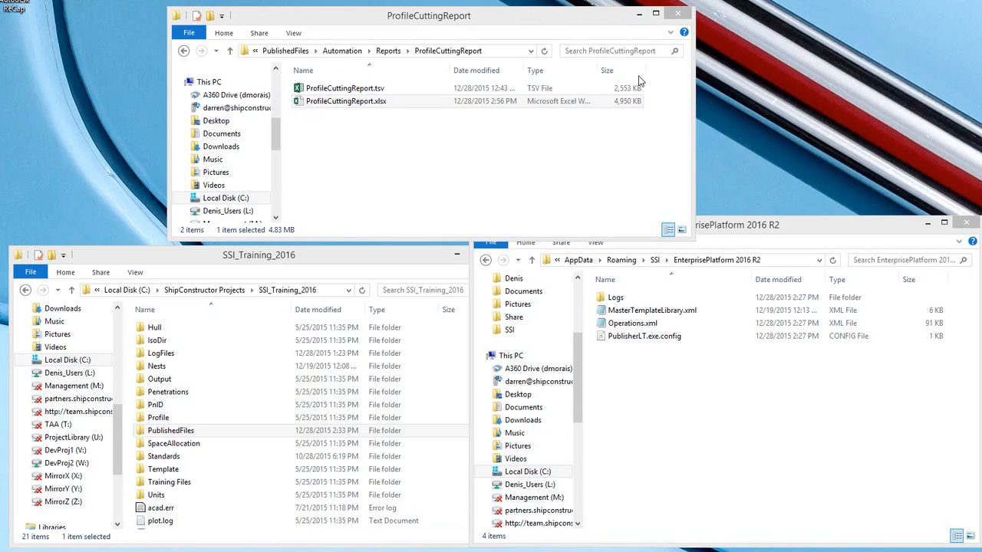
# Step: Close the ProfileCuttingReport folder window and open the Waveform Generate Reports with Template folder
pyautogui.click(678, 14)
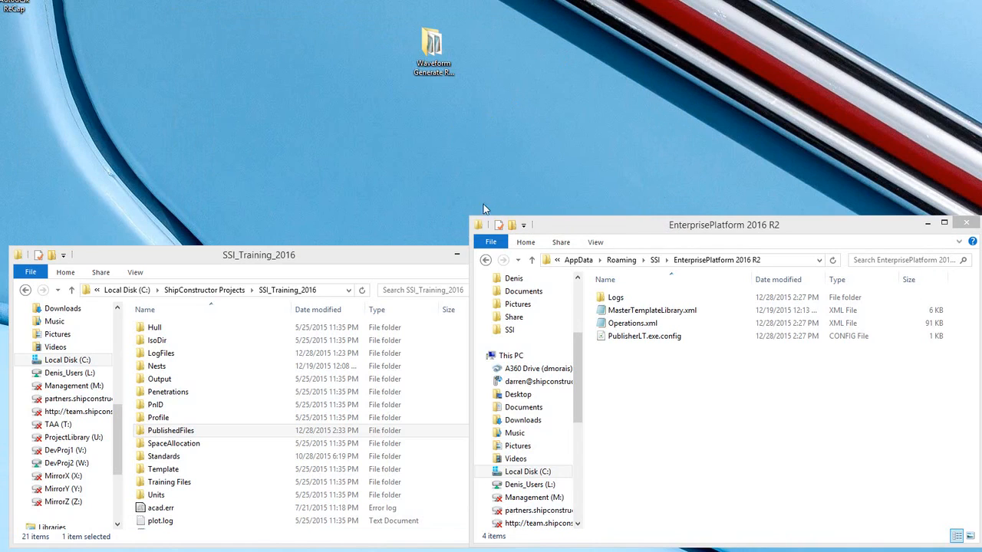
pyautogui.doubleClick(429, 46)
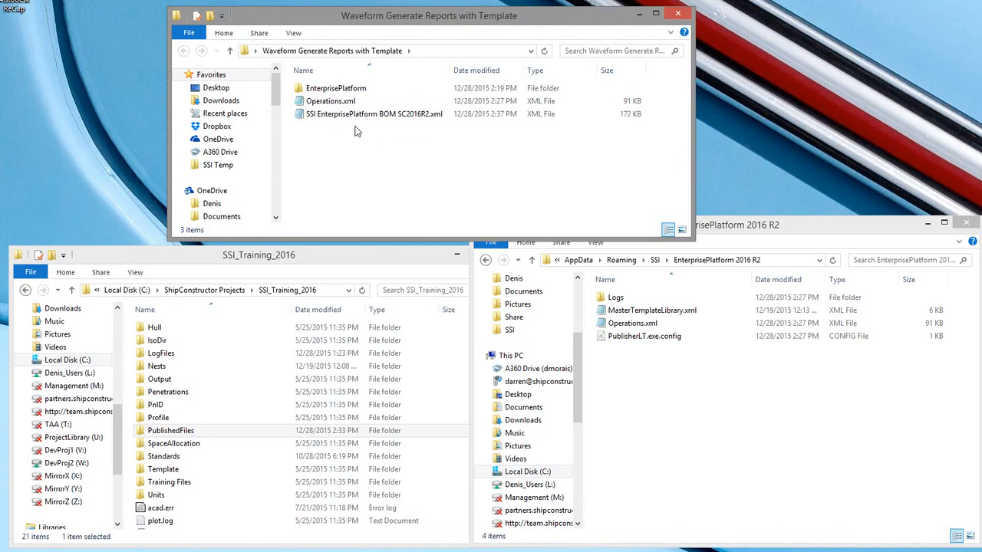
# Step: Browse into EnterprisePlatform > Reports > AssemblyReports, then go back and open the PartReports folder
pyautogui.doubleClick(330, 90)
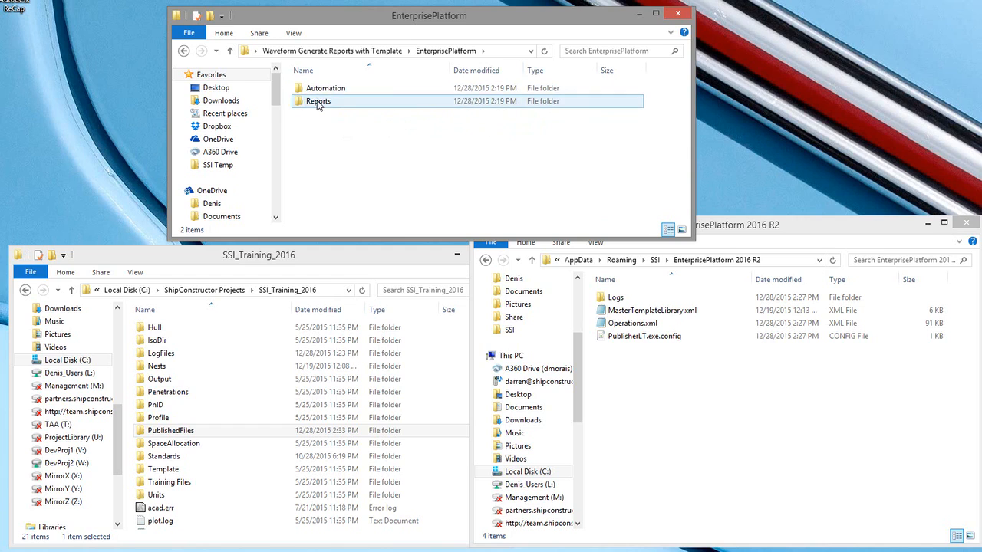
pyautogui.doubleClick(318, 102)
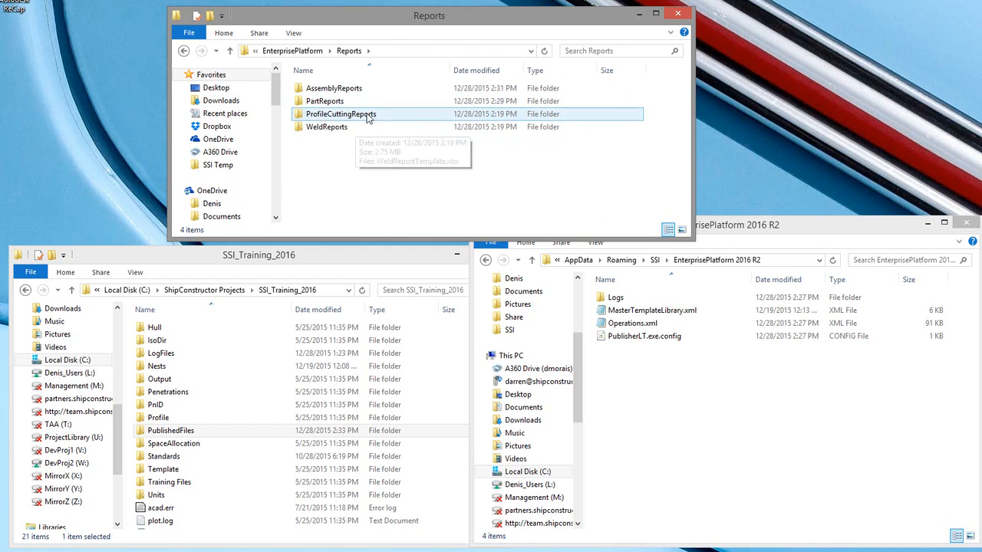
pyautogui.doubleClick(335, 89)
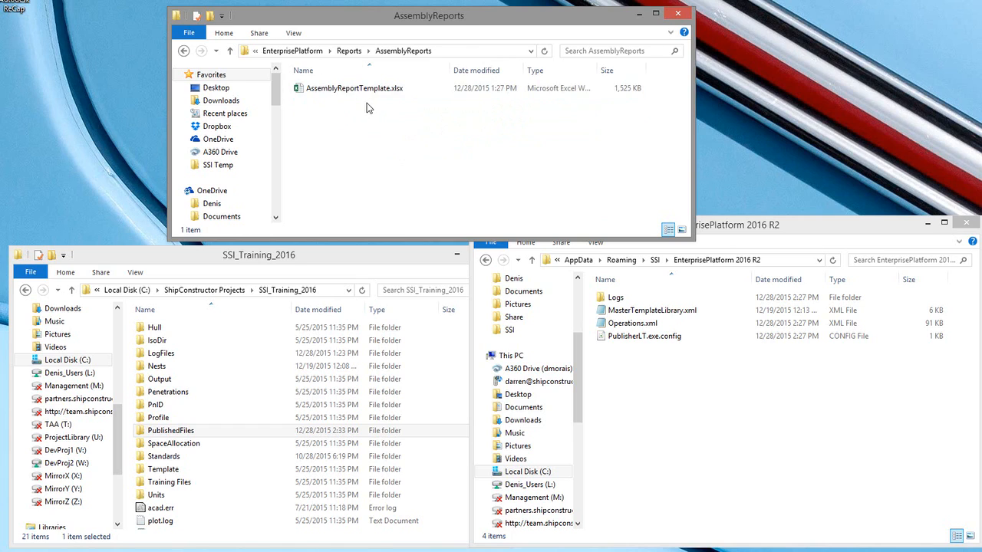
pyautogui.press('BackSpace')
pyautogui.doubleClick(323, 102)
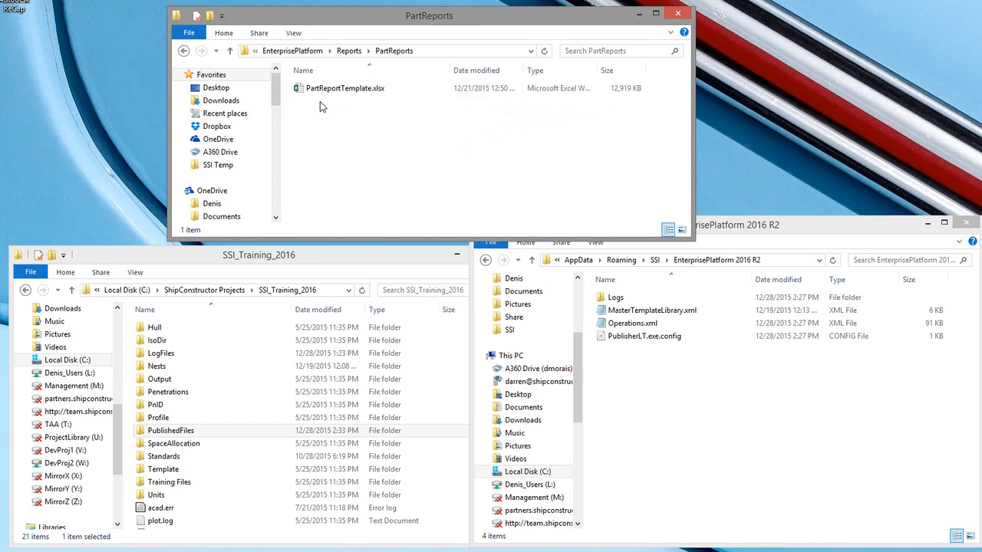
# Step: Return to the Waveform Generate Reports with Template folder and copy its EnterprisePlatform folder into the SSI_Training_2016 project folder
pyautogui.press('BackSpace')
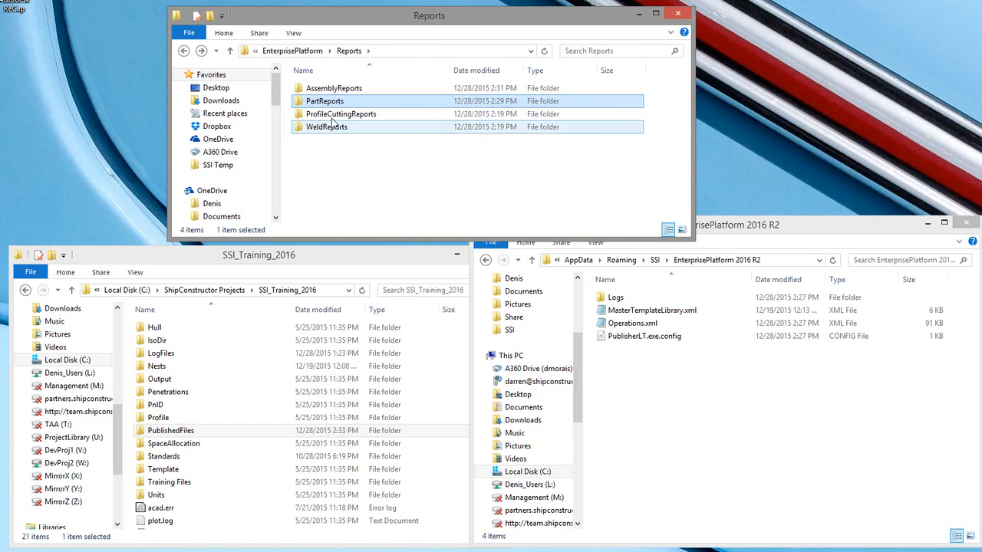
pyautogui.moveTo(332, 132)
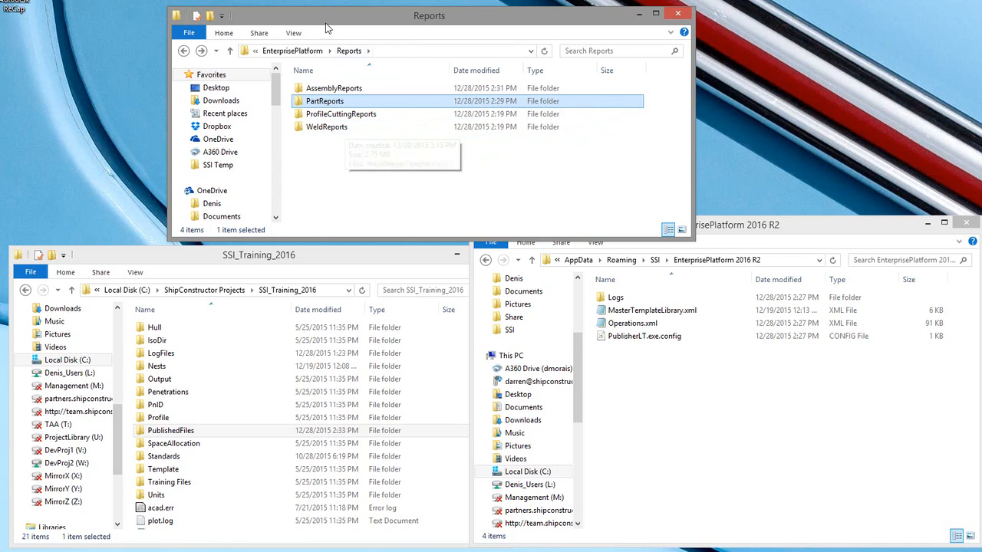
pyautogui.click(312, 52)
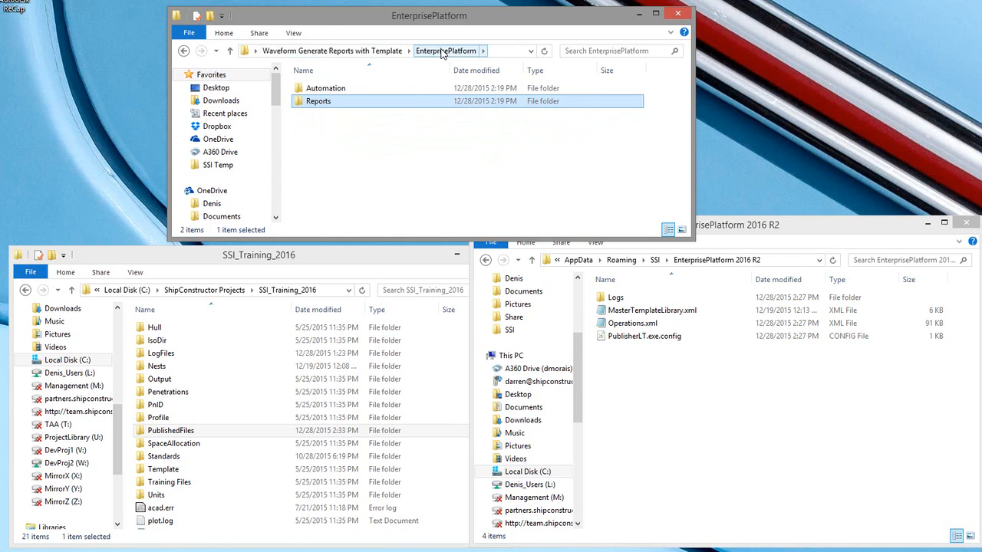
pyautogui.click(338, 51)
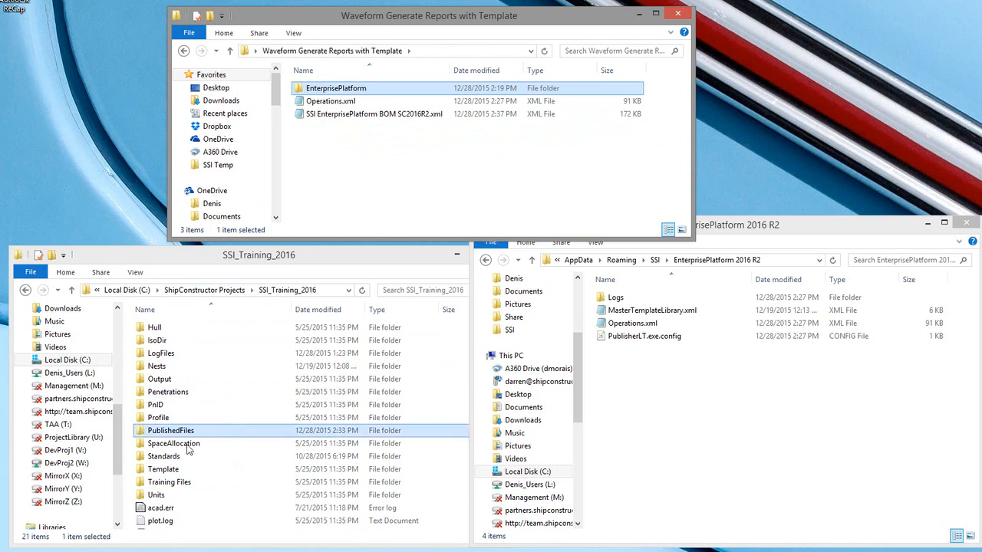
pyautogui.click(434, 353)
pyautogui.scroll(-2, 434, 353)
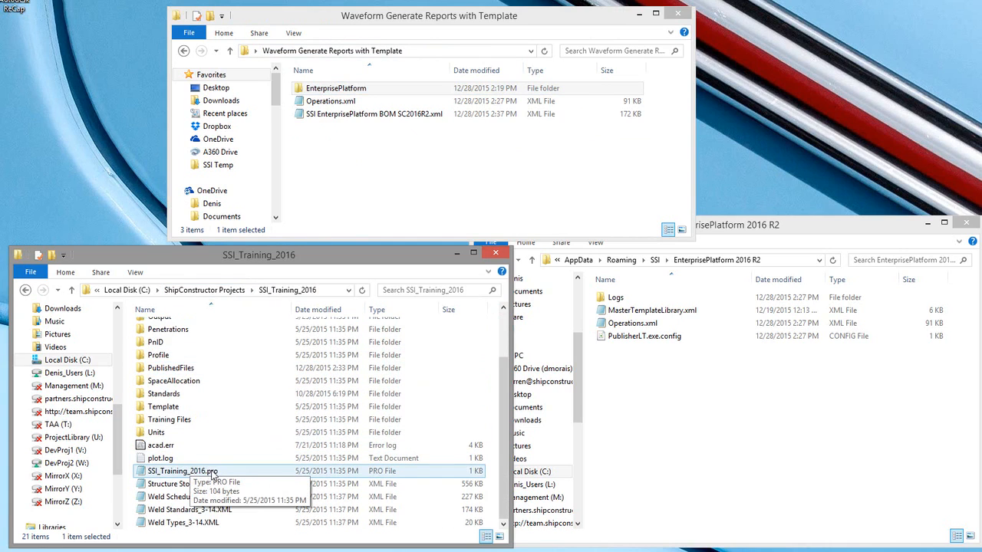
pyautogui.scroll(2, 190, 468)
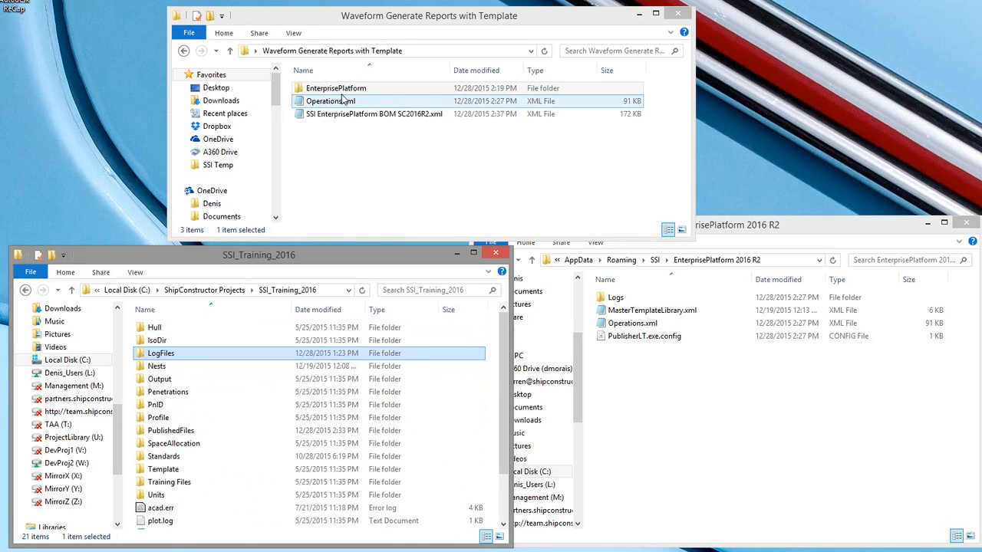
pyautogui.moveTo(343, 94); pyautogui.dragTo(472, 512)
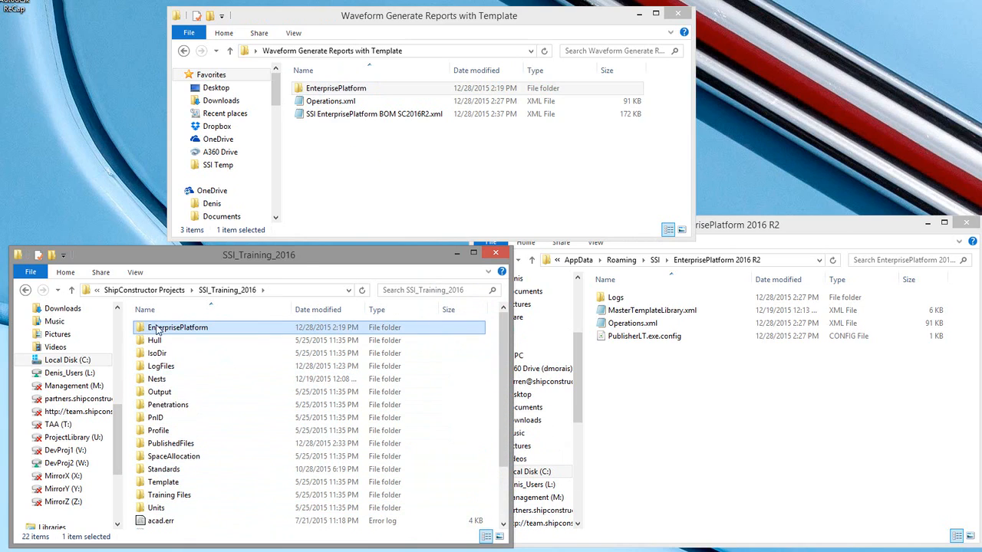
# Step: Copy Operations.xml into the AppData SSI EnterprisePlatform 2016 R2 folder, replacing the existing file
pyautogui.click(632, 323)
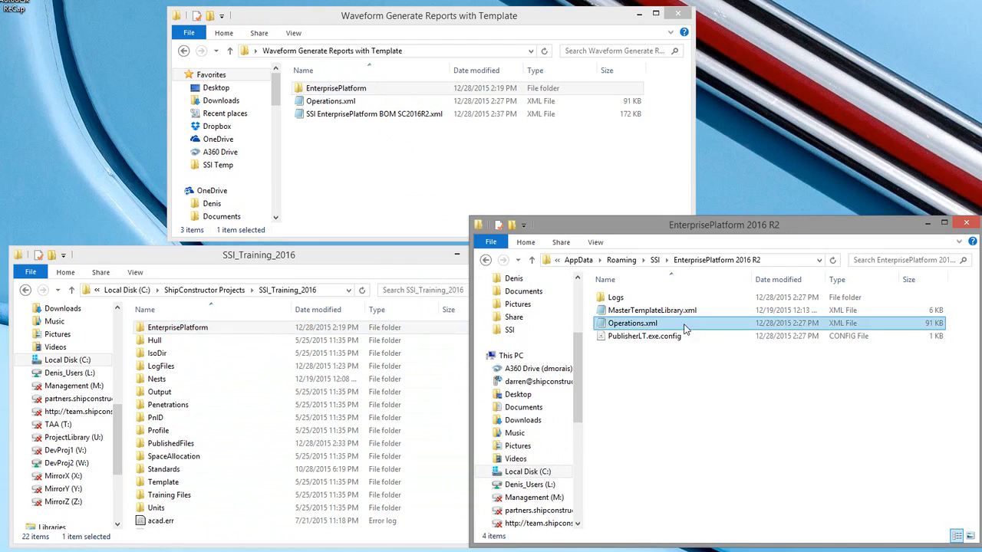
pyautogui.click(642, 328)
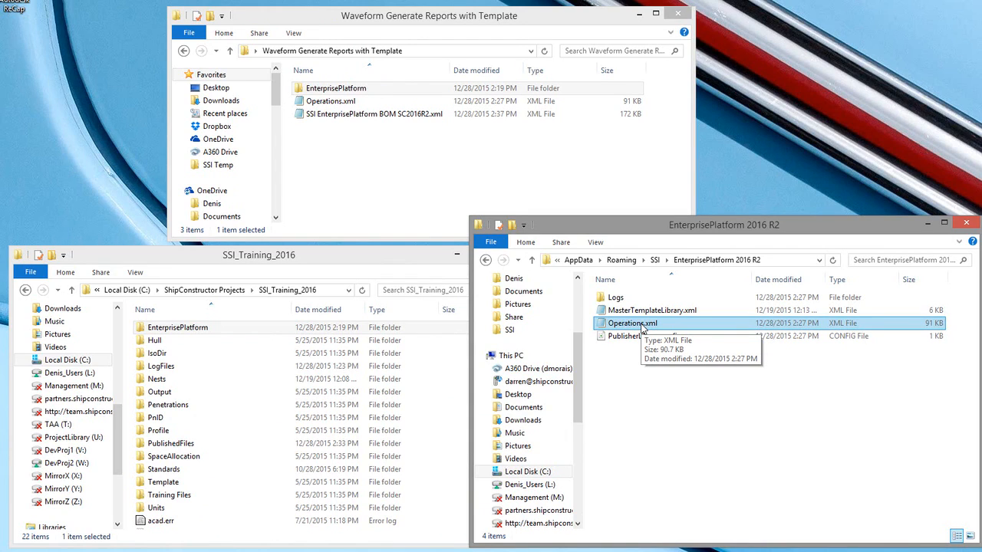
pyautogui.click(230, 328)
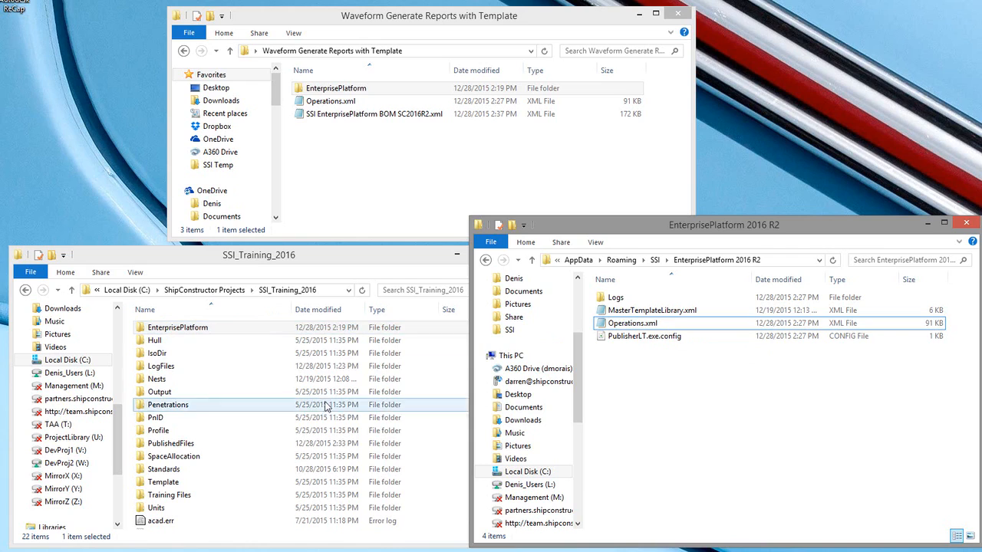
pyautogui.click(283, 392)
pyautogui.click(254, 416)
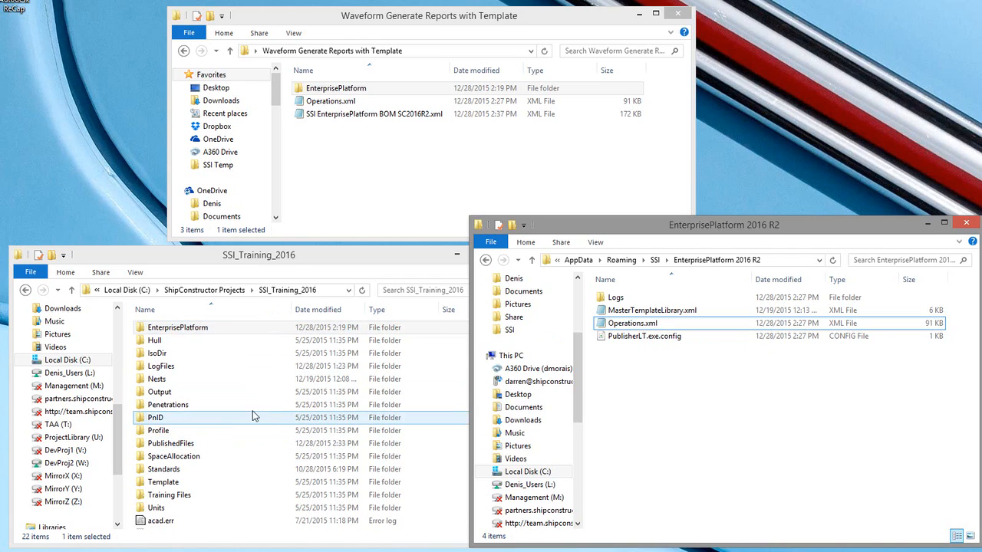
pyautogui.click(252, 407)
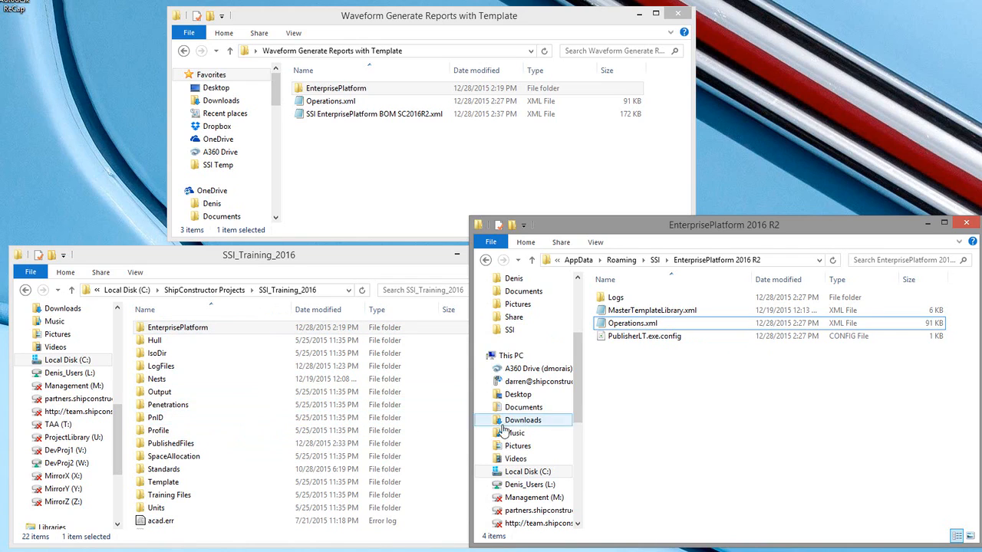
pyautogui.click(368, 390)
pyautogui.click(352, 379)
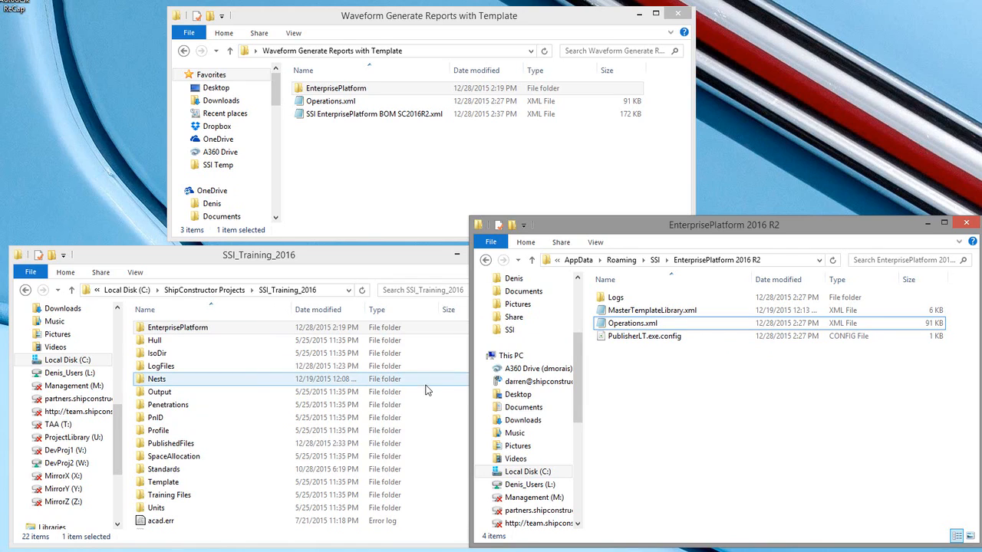
pyautogui.click(343, 103)
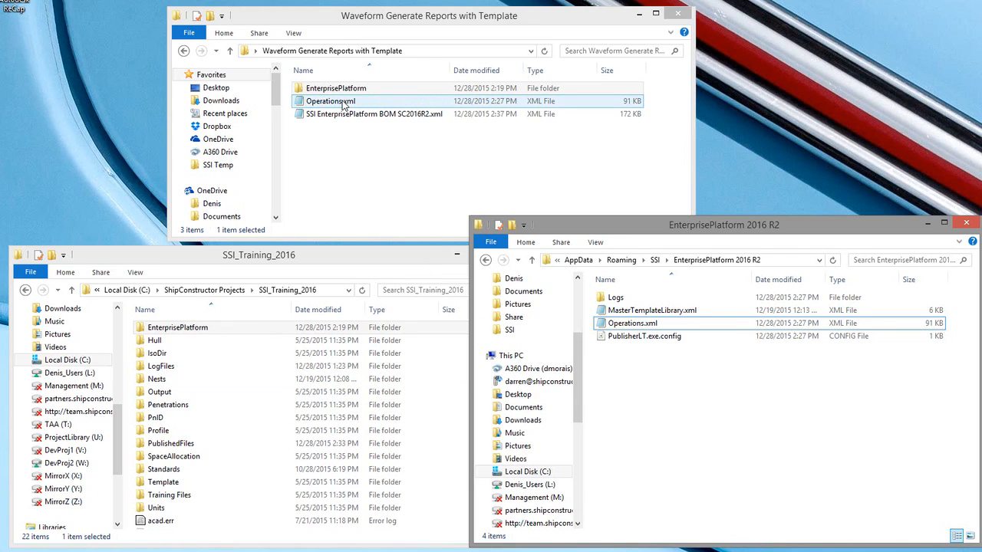
pyautogui.moveTo(343, 106); pyautogui.dragTo(679, 415)
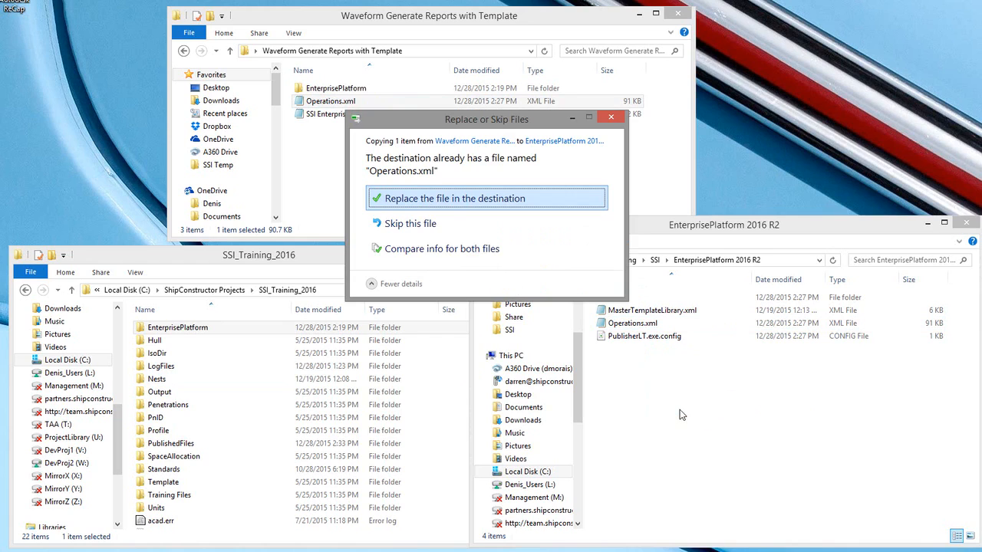
pyautogui.click(481, 199)
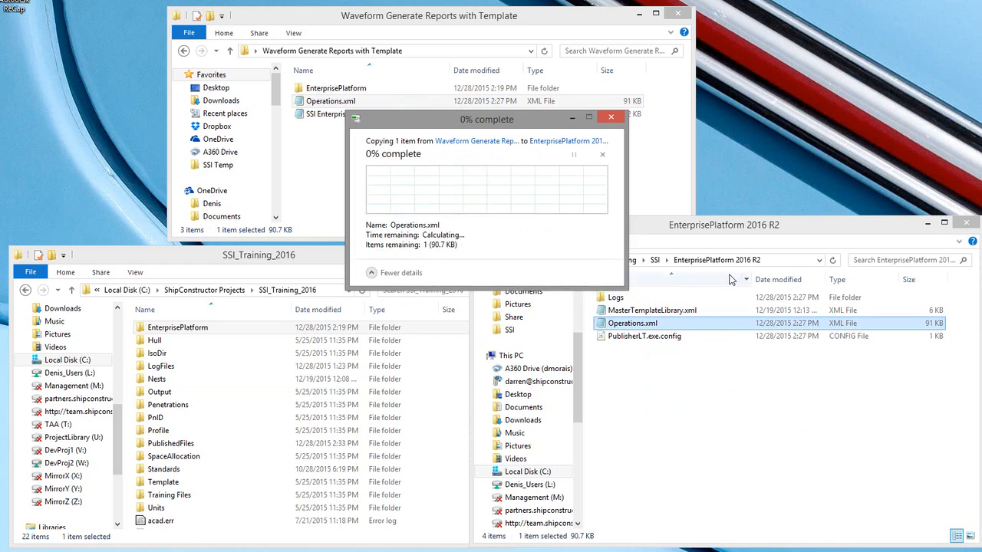
# Step: Switch to the AutoCAD drawing and launch ShipConstructor Manager
pyautogui.click(792, 262)
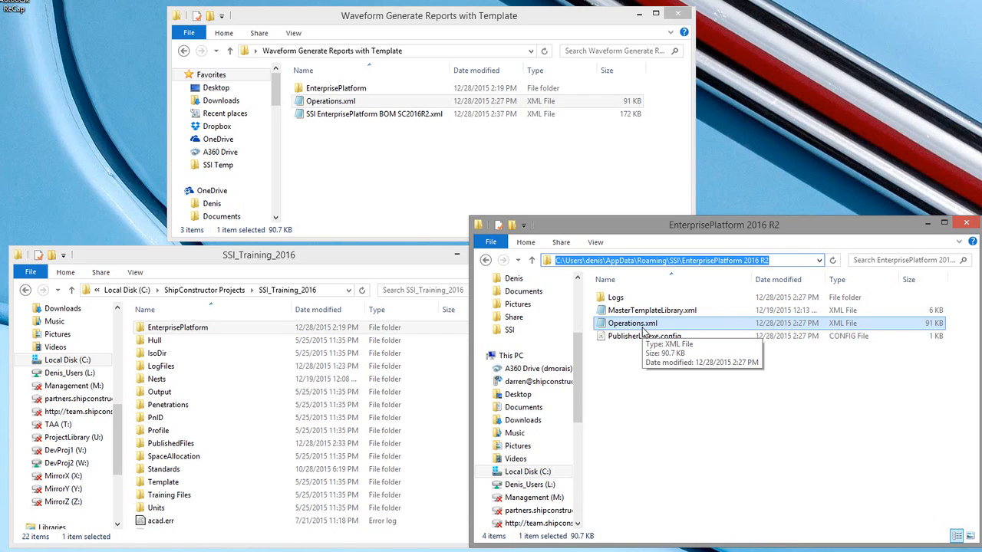
pyautogui.click(391, 136)
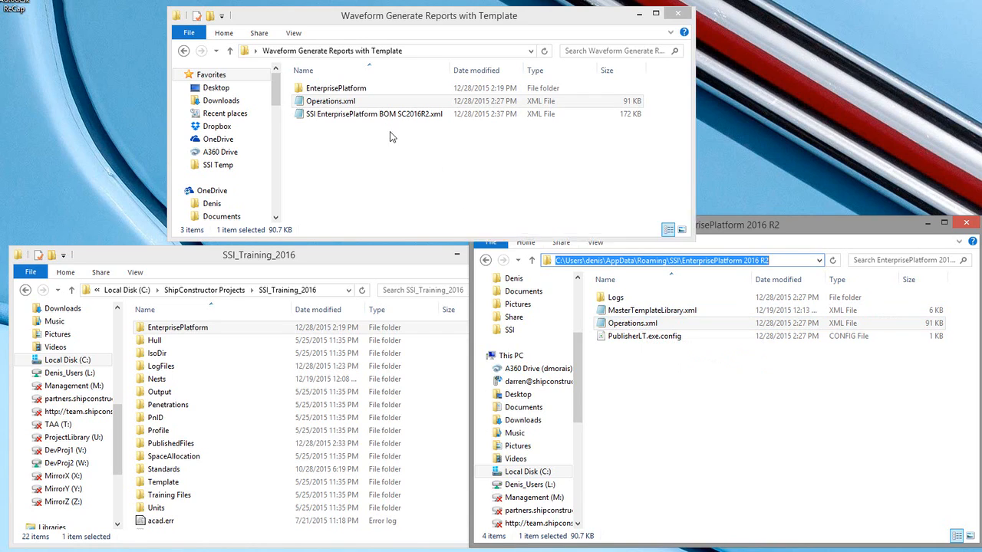
pyautogui.click(384, 117)
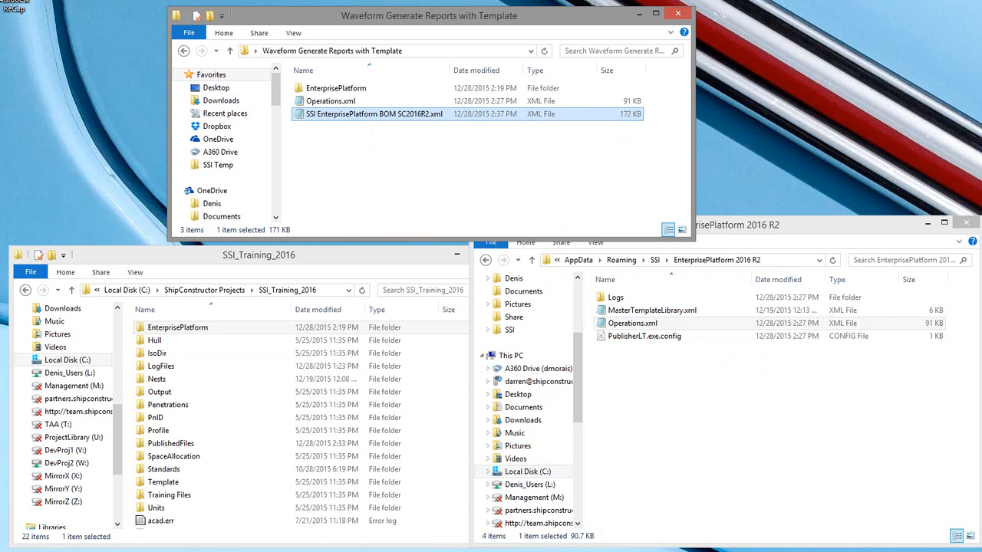
pyautogui.moveTo(670, 551)
pyautogui.click(670, 529)
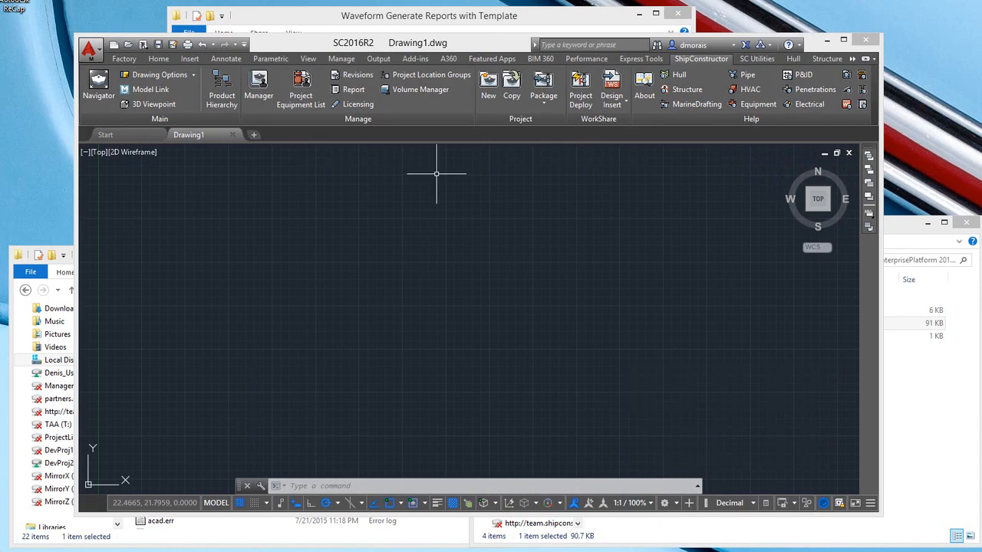
pyautogui.click(259, 83)
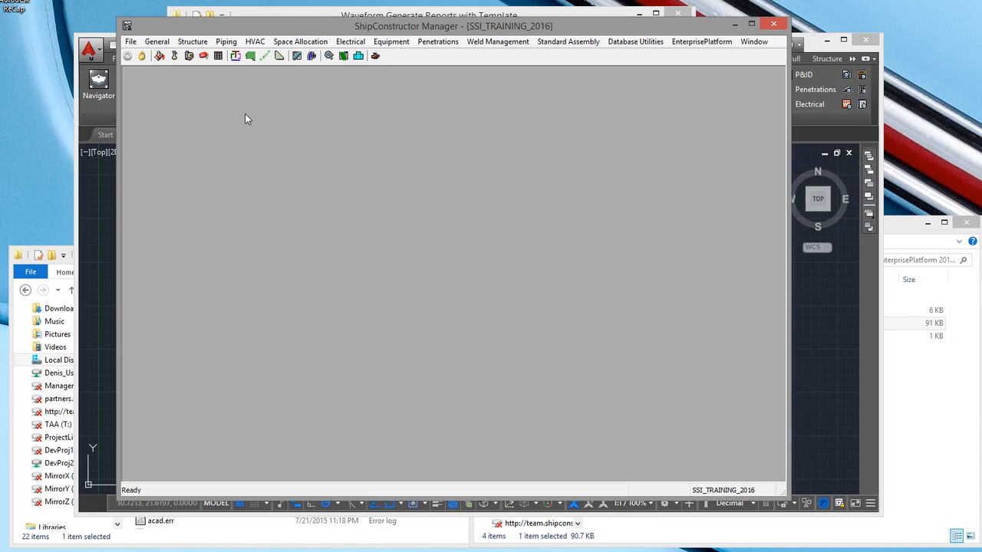
# Step: Open the Bill of Materials definitions under Production Output and cancel the dialog
pyautogui.click(131, 41)
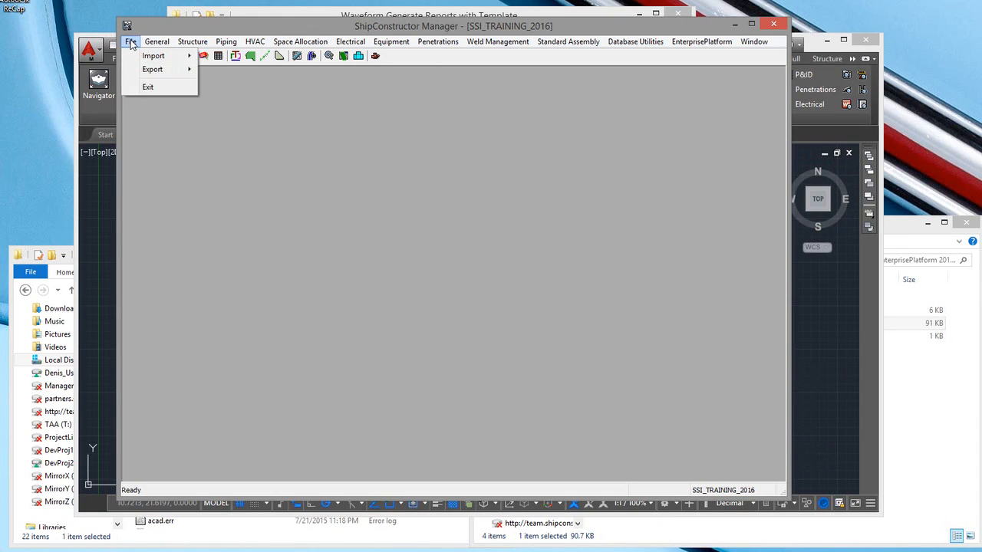
pyautogui.moveTo(167, 44)
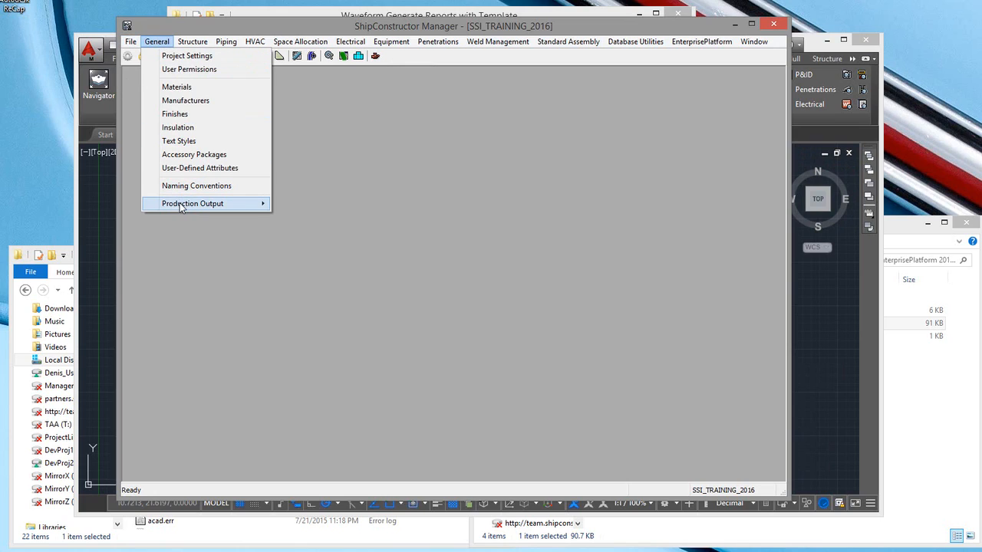
pyautogui.moveTo(188, 204)
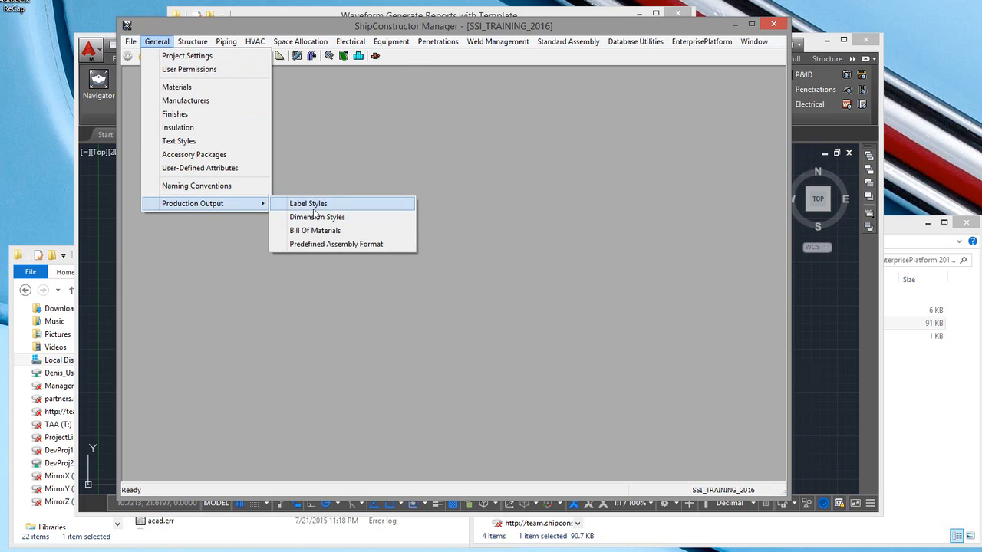
pyautogui.click(318, 231)
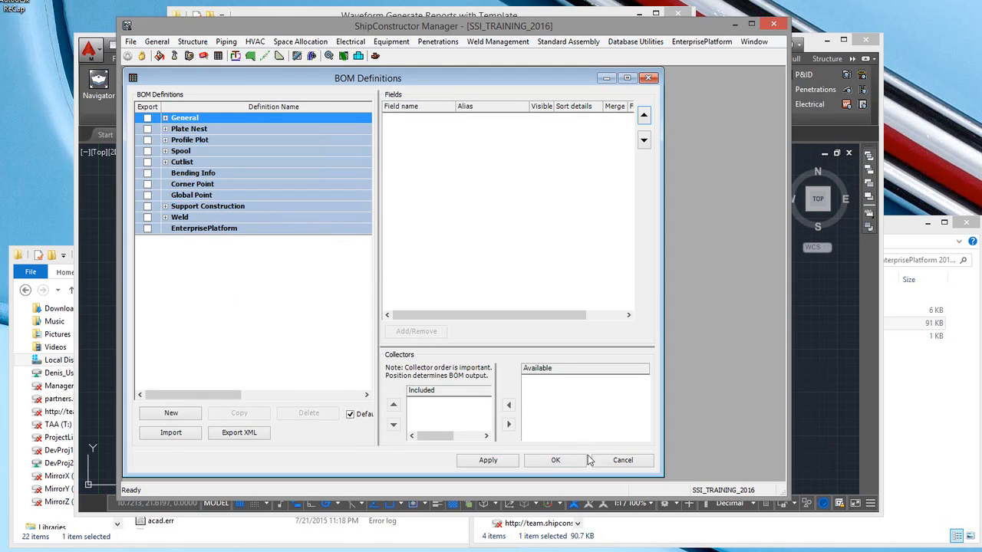
pyautogui.click(618, 462)
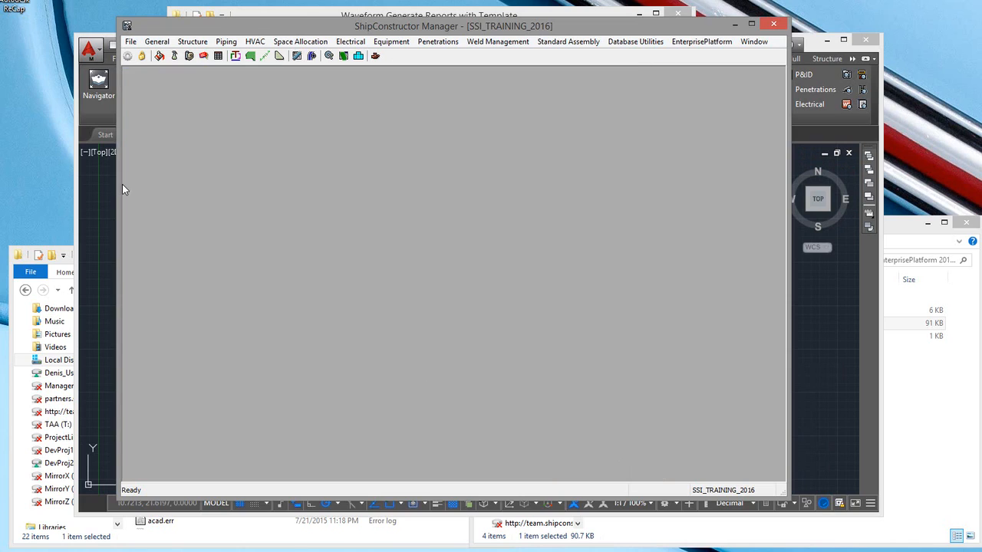
# Step: Import all modules from SSI EnterprisePlatform BOM SC2016R2.xml and acknowledge the completion dialog
pyautogui.click(131, 42)
pyautogui.moveTo(150, 57)
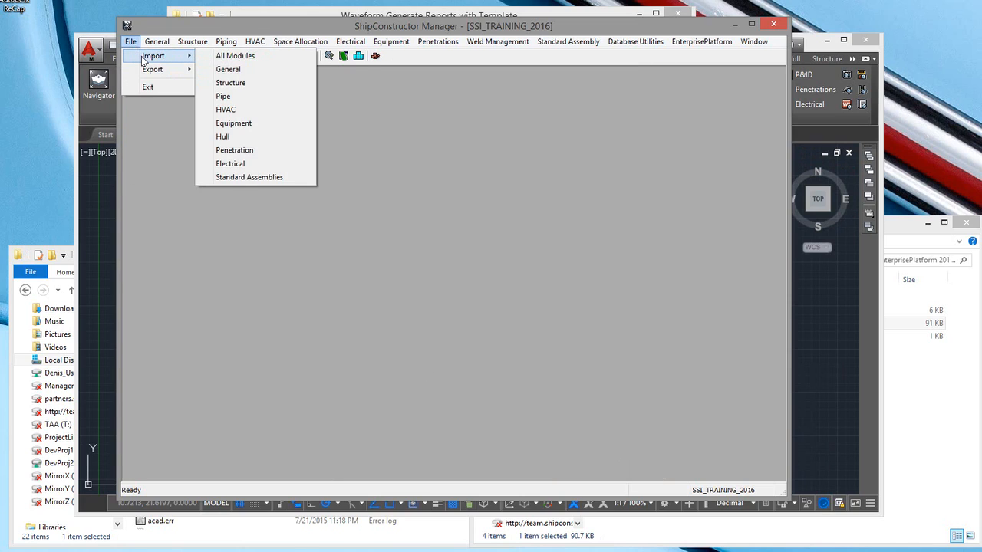
pyautogui.click(230, 56)
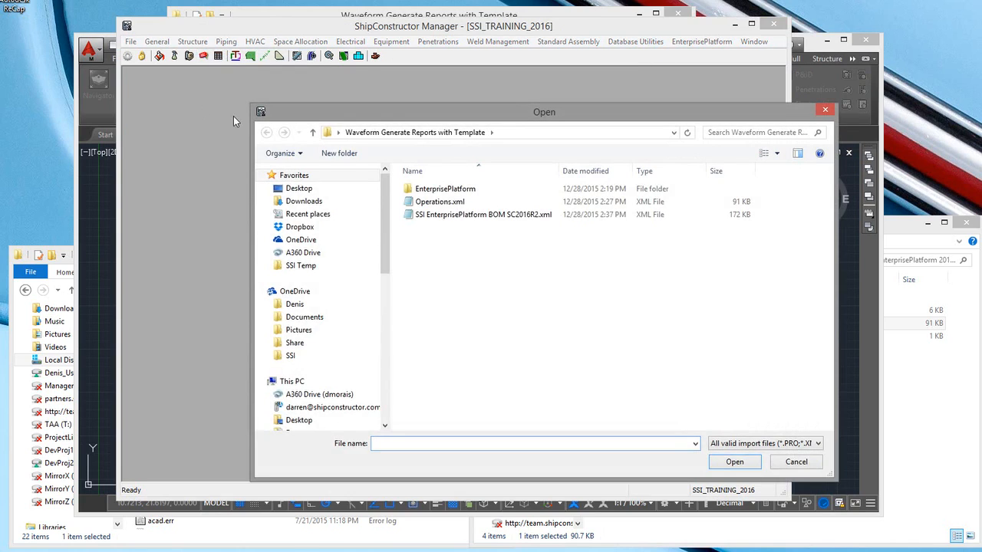
pyautogui.click(473, 218)
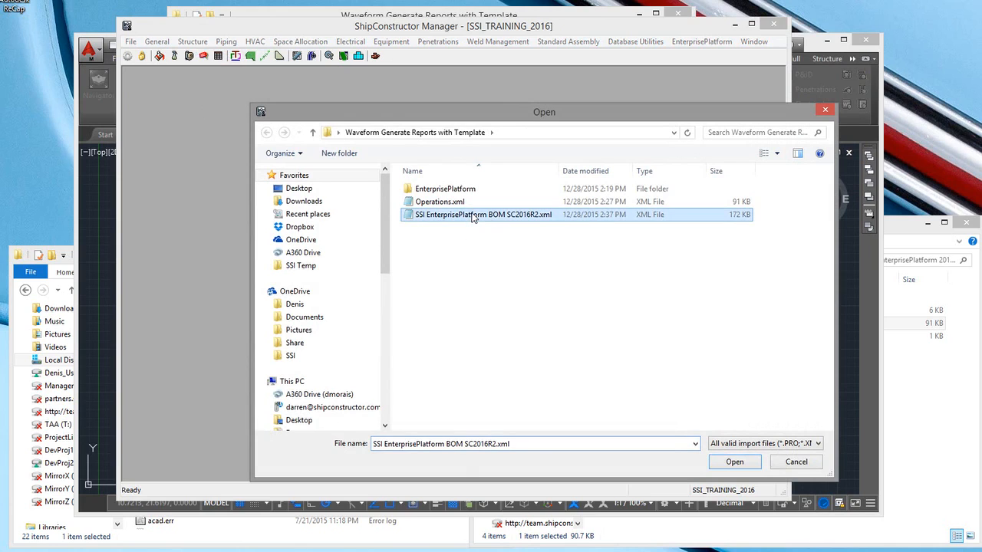
pyautogui.click(741, 464)
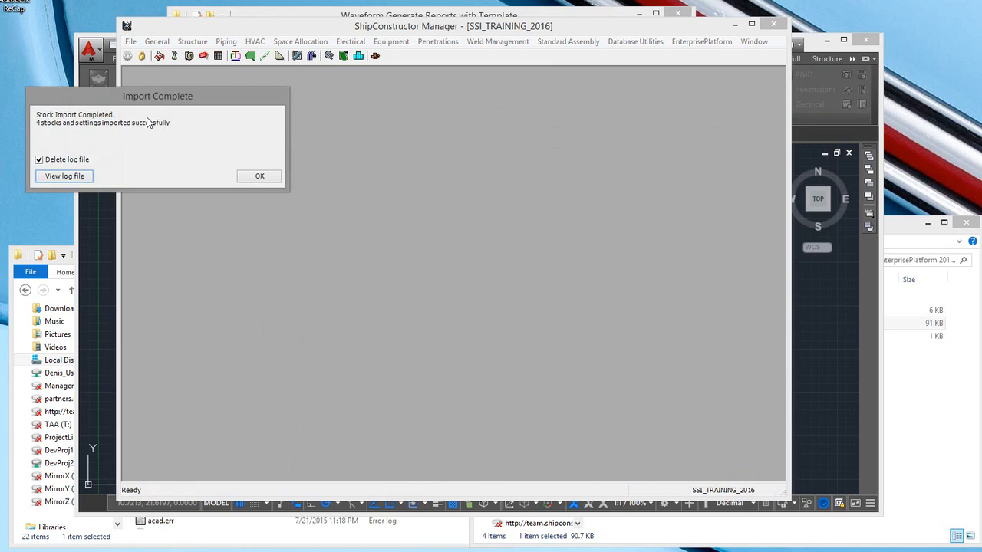
pyautogui.moveTo(165, 100); pyautogui.dragTo(365, 122)
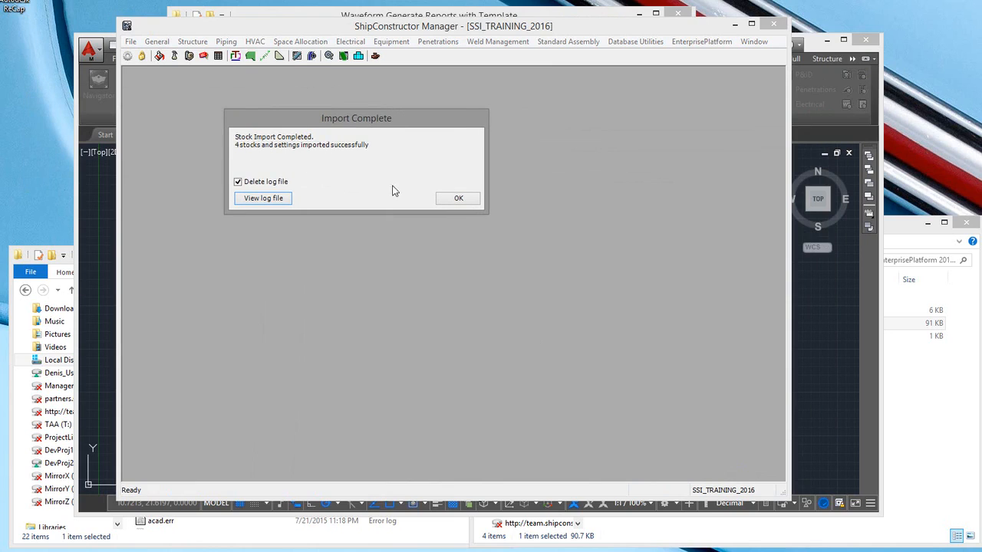
pyautogui.click(458, 198)
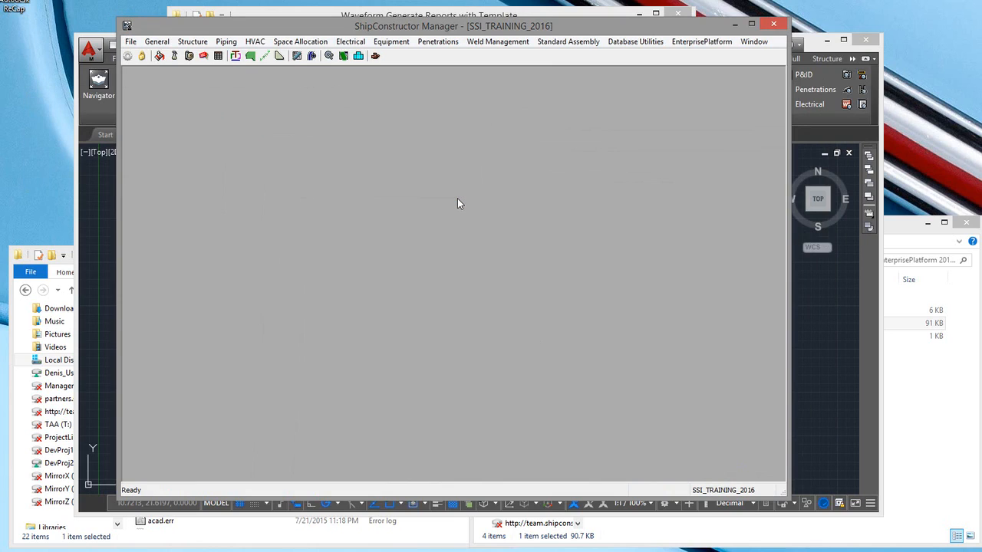
# Step: Reopen the Bill of Materials definitions, expand EnterprisePlatform and select the Waveform Part Full definition
pyautogui.click(157, 41)
pyautogui.moveTo(207, 204)
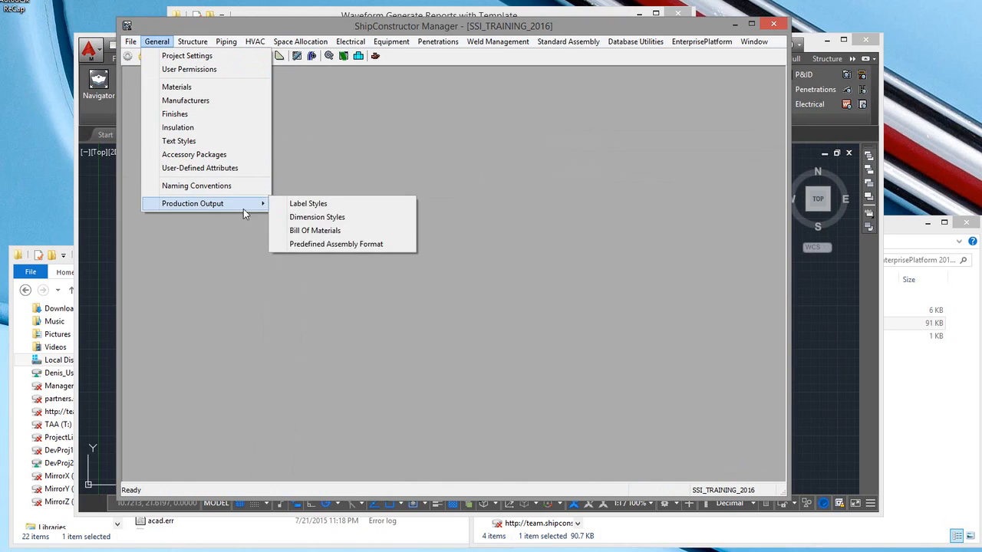
pyautogui.click(302, 233)
pyautogui.click(165, 229)
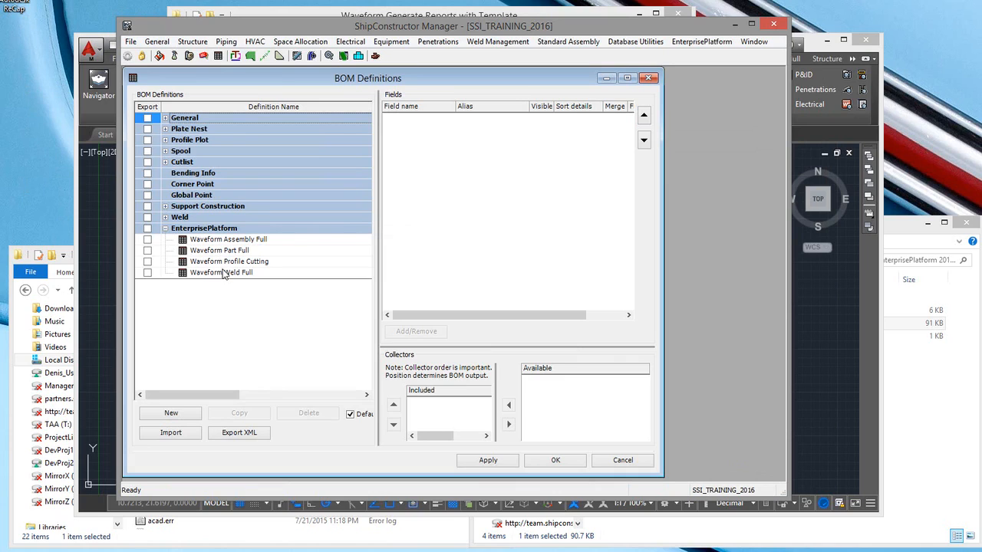
pyautogui.click(230, 253)
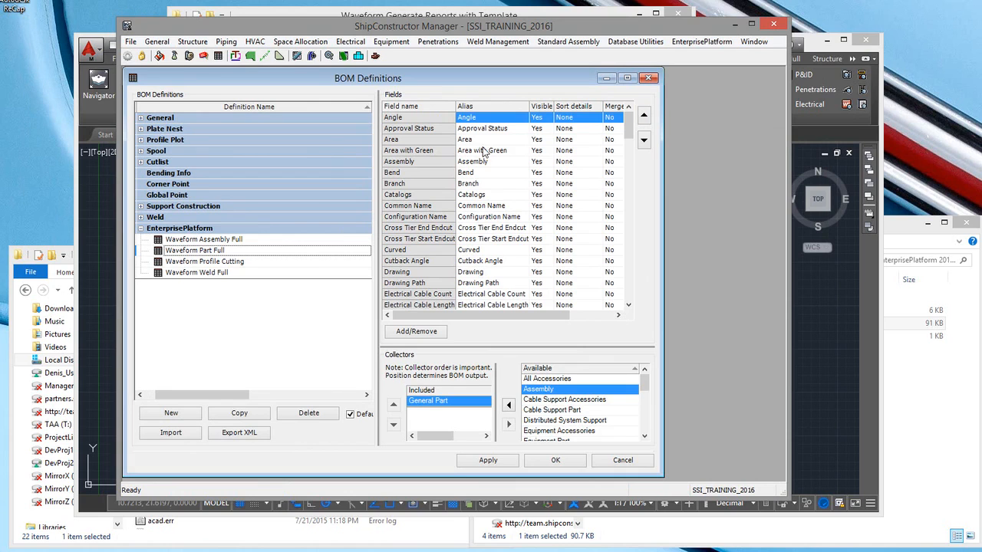
# Step: Review the Waveform Part Full definition's fields and the available user attributes in the BOM field chooser, then close the chooser
pyautogui.moveTo(631, 138); pyautogui.dragTo(591, 298)
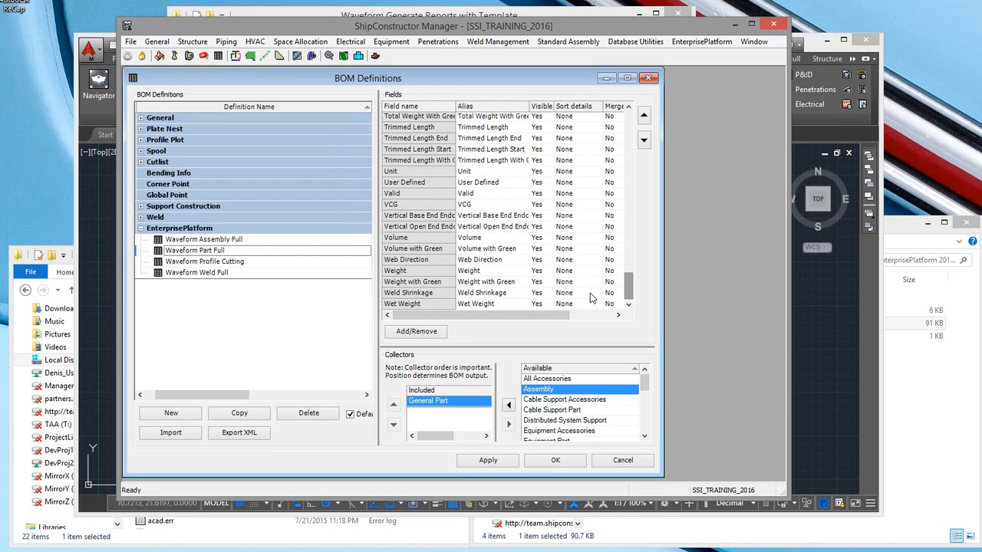
pyautogui.click(412, 332)
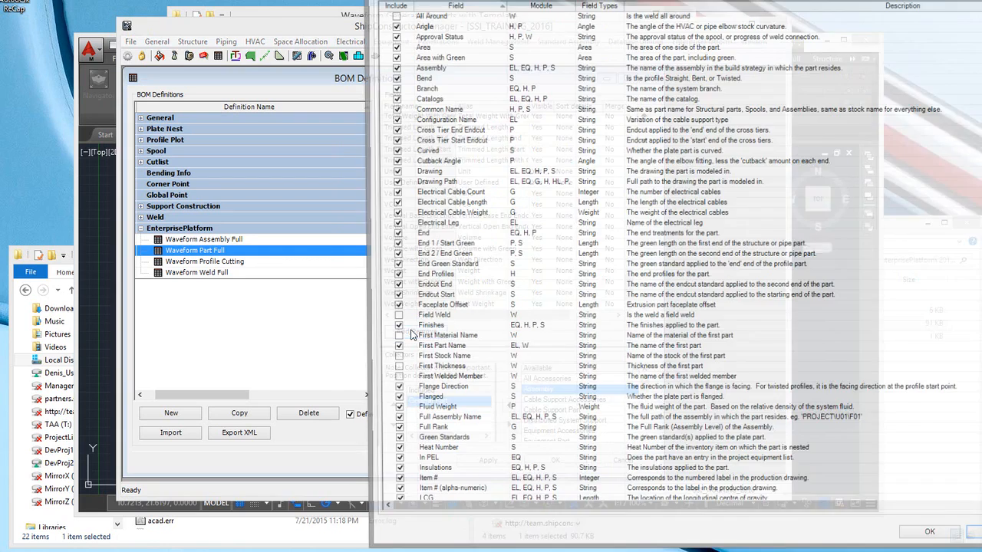
pyautogui.click(428, 0)
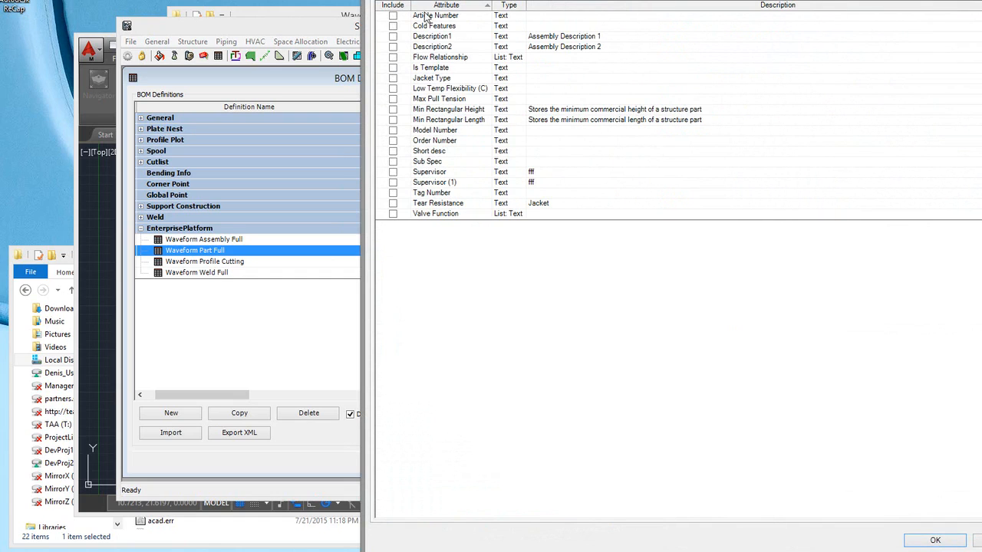
pyautogui.moveTo(624, 0); pyautogui.dragTo(538, 20)
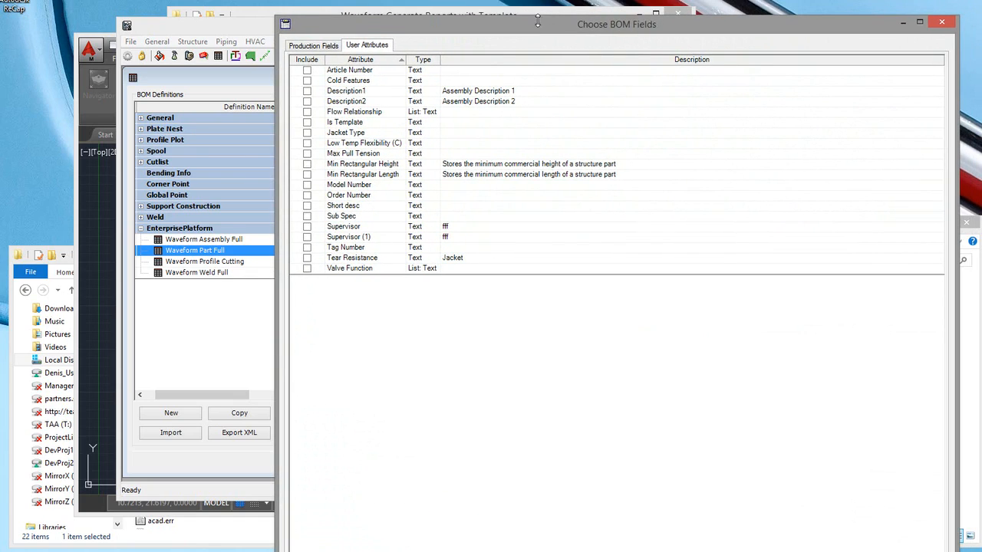
pyautogui.click(941, 22)
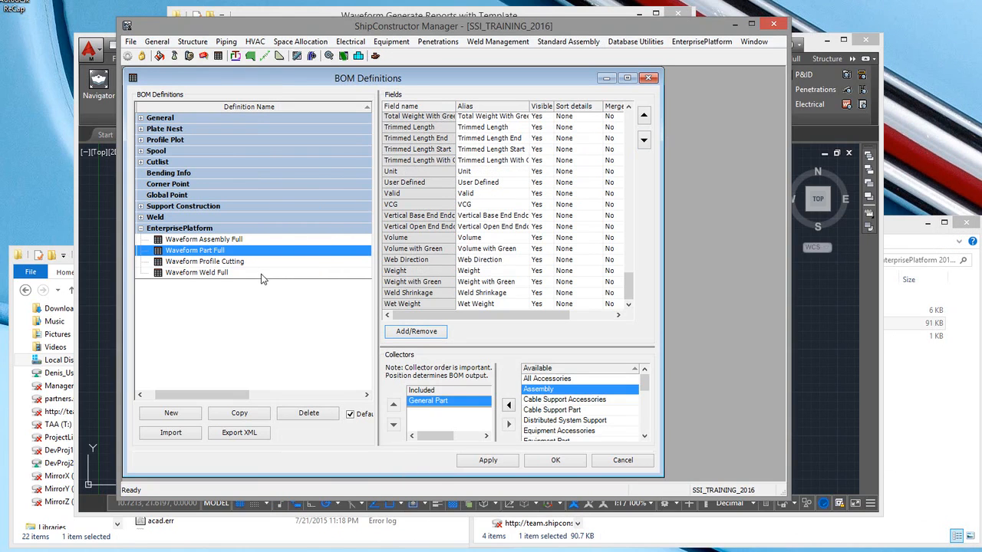
# Step: Close the BOM Definitions dialog and ShipConstructor Manager, and minimize the AutoCAD window
pyautogui.click(551, 459)
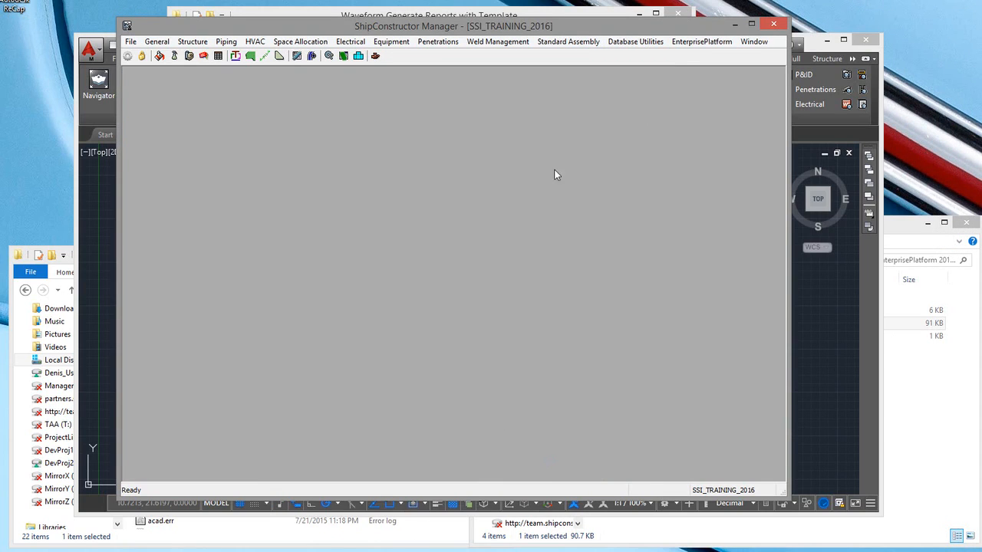
pyautogui.click(735, 24)
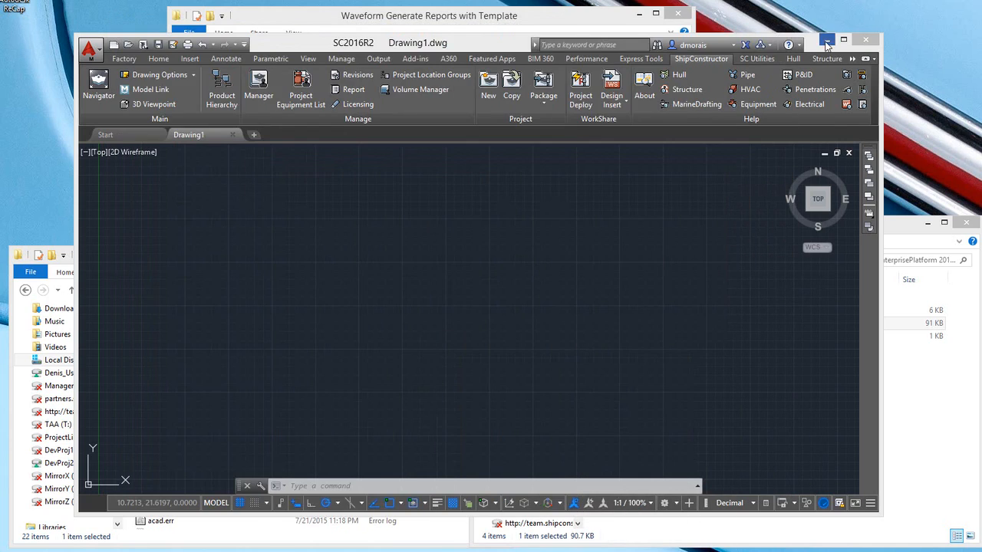
pyautogui.click(825, 39)
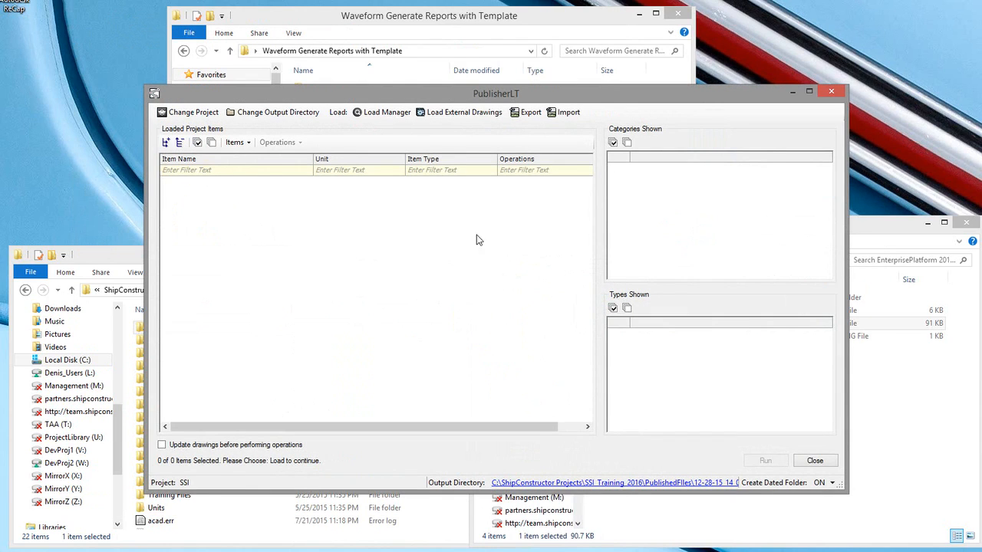
# Step: Set PublisherLT's output directory to the PublishedFiles folder of the SSI_Training_2016 project
pyautogui.click(279, 113)
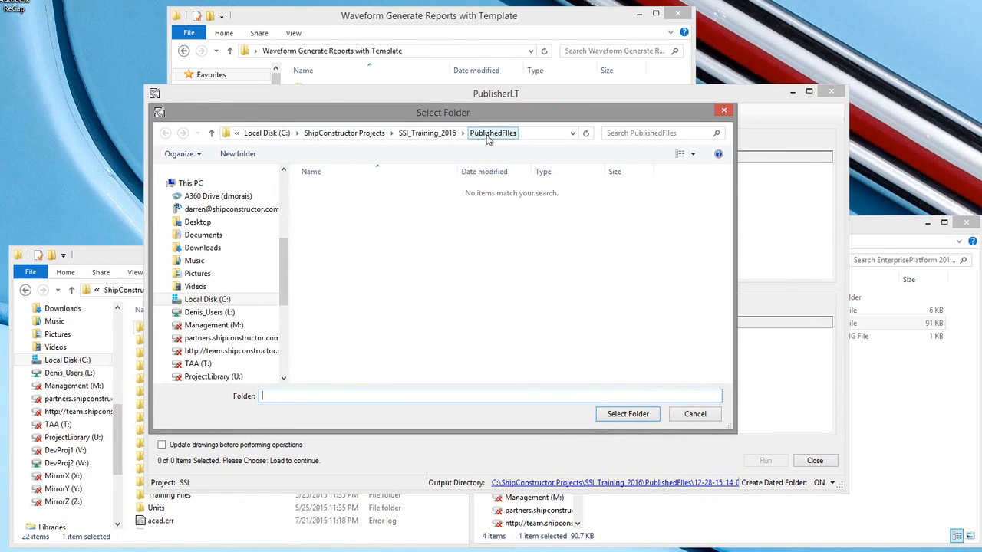
pyautogui.click(115, 258)
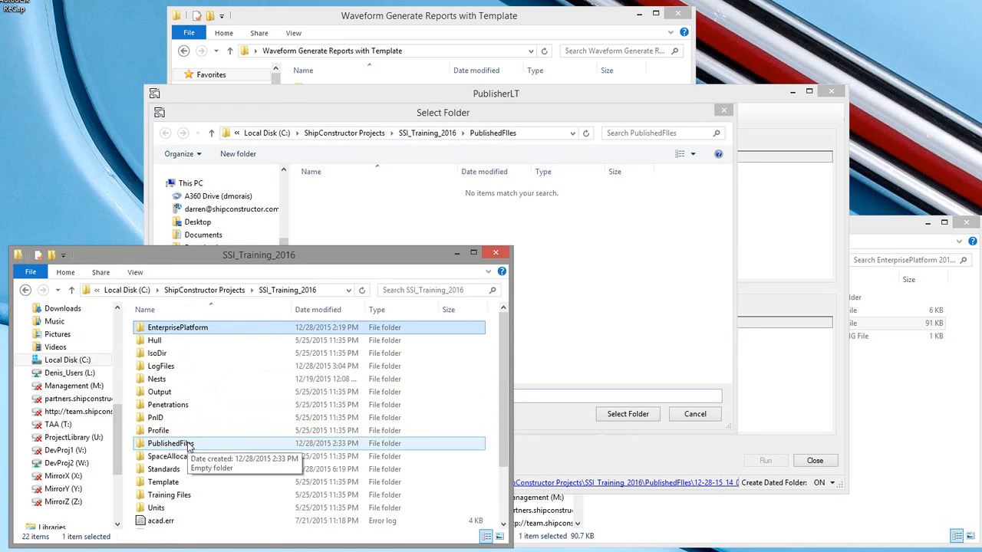
pyautogui.click(384, 100)
pyautogui.click(625, 414)
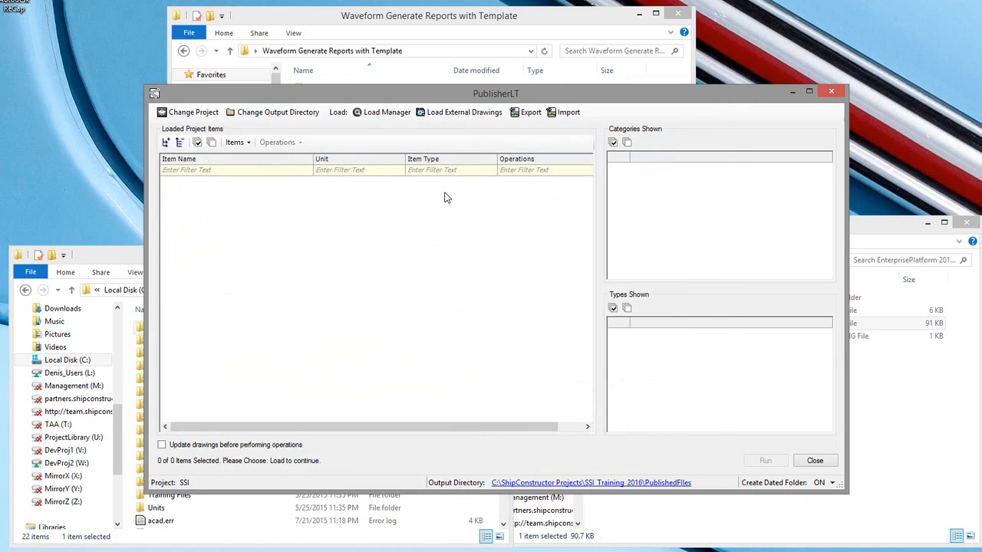
# Step: Load all parts belonging to units U01 and U02 into PublisherLT
pyautogui.click(382, 113)
pyautogui.moveTo(102, 52); pyautogui.dragTo(163, 32)
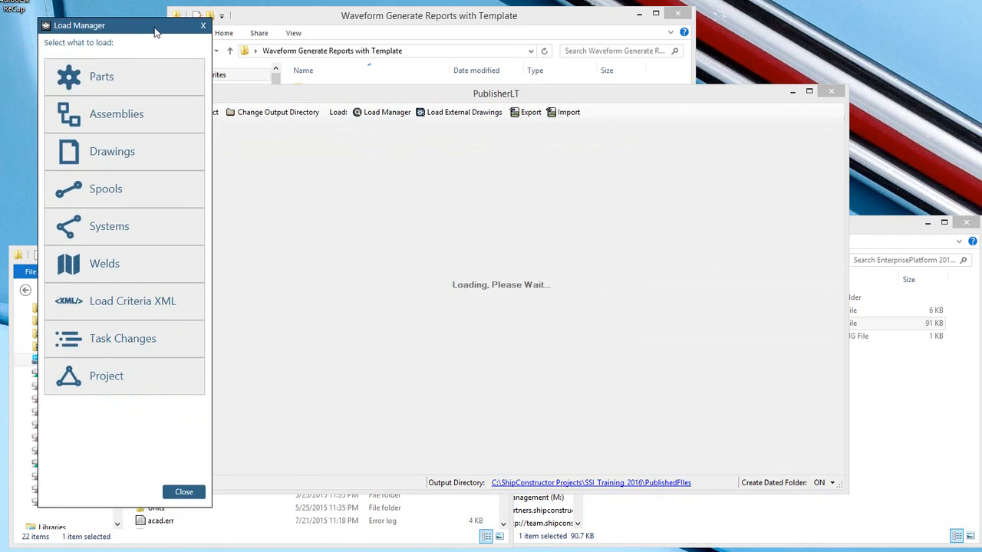
pyautogui.click(123, 78)
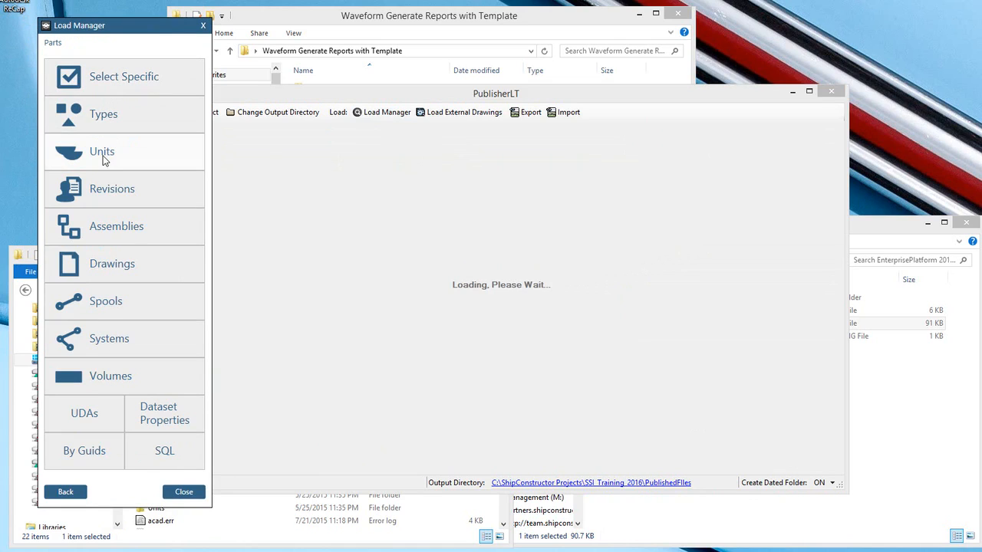
pyautogui.click(105, 160)
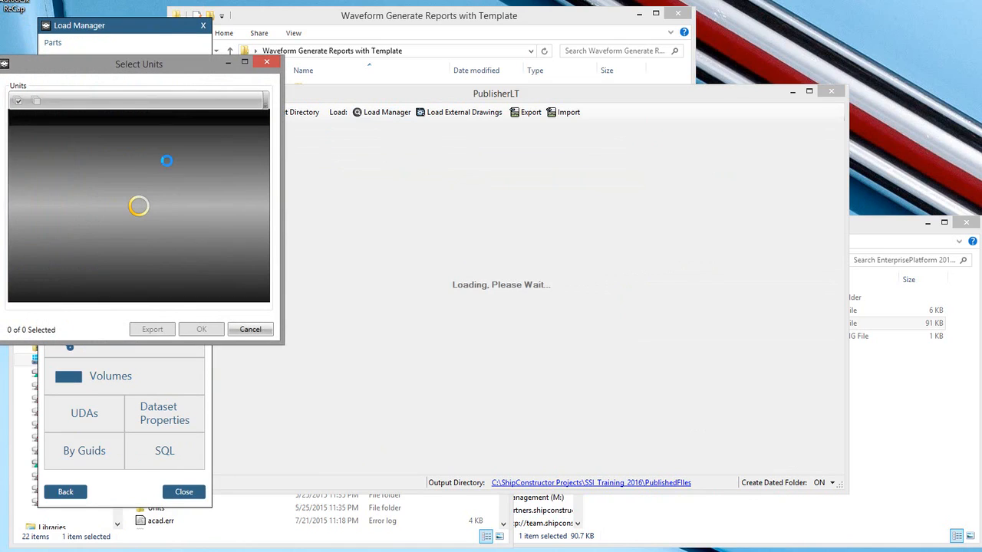
pyautogui.moveTo(132, 65); pyautogui.dragTo(156, 66)
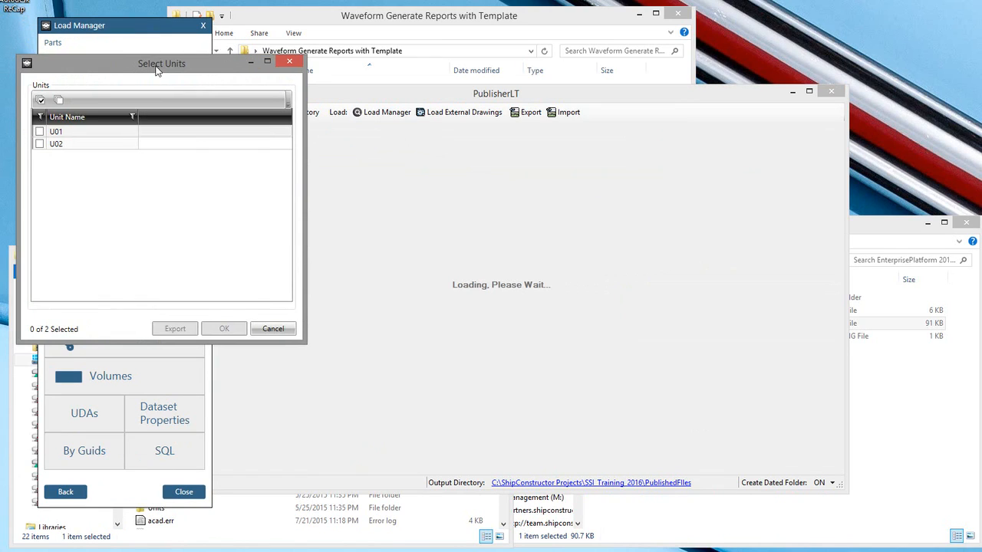
pyautogui.click(40, 133)
pyautogui.click(40, 144)
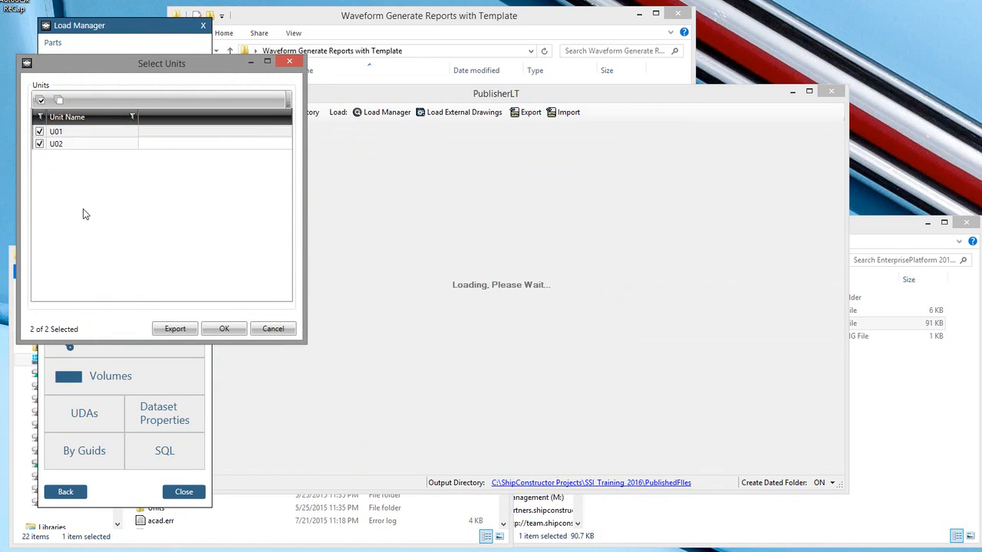
pyautogui.click(222, 329)
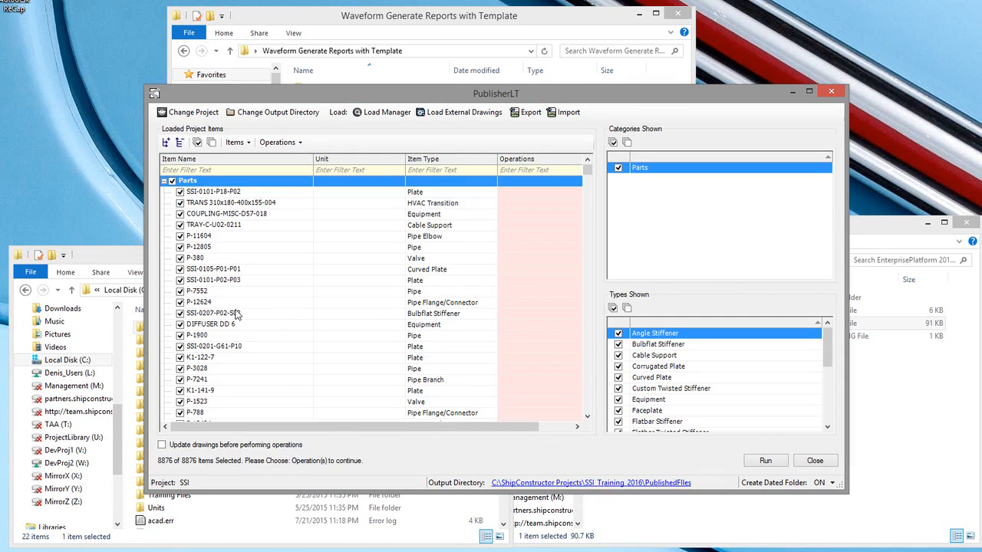
# Step: Assign the Waveform Part Report operation to all loaded parts
pyautogui.click(299, 144)
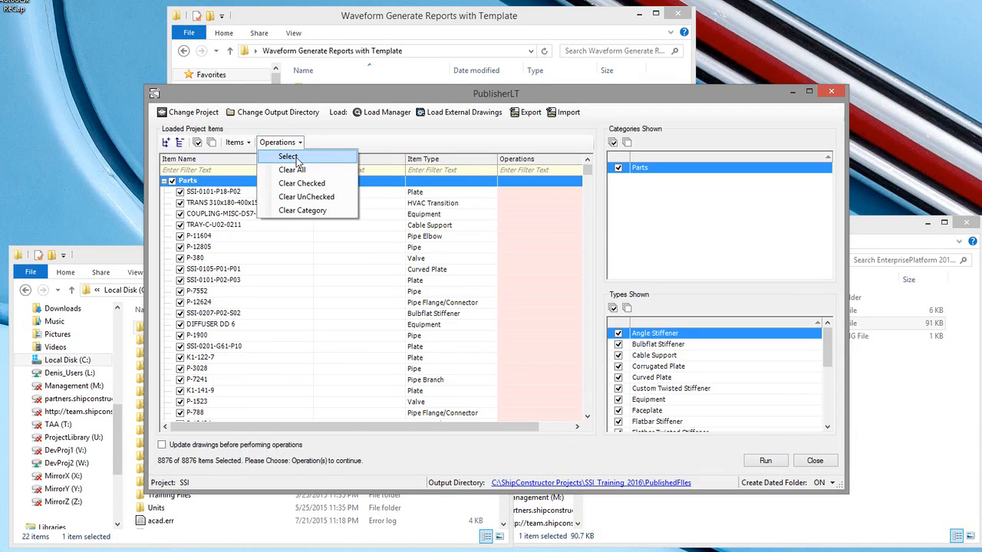
pyautogui.click(289, 156)
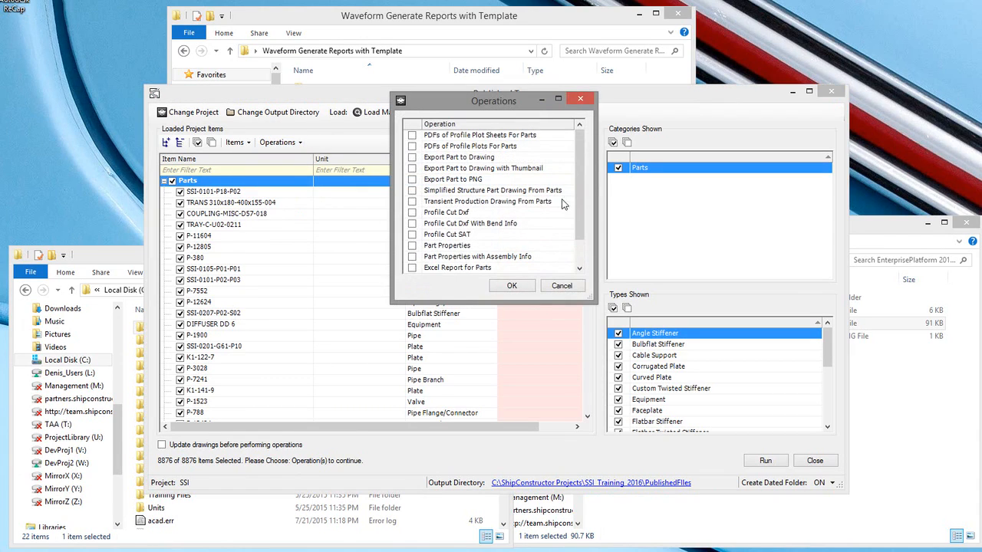
pyautogui.scroll(-1, 581, 215)
pyautogui.scroll(-1, 581, 215)
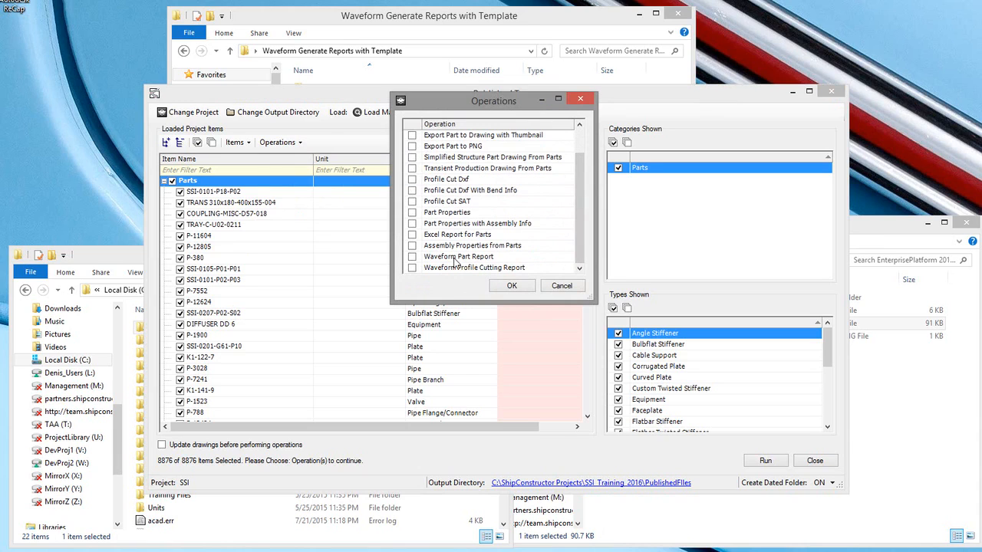
pyautogui.click(412, 258)
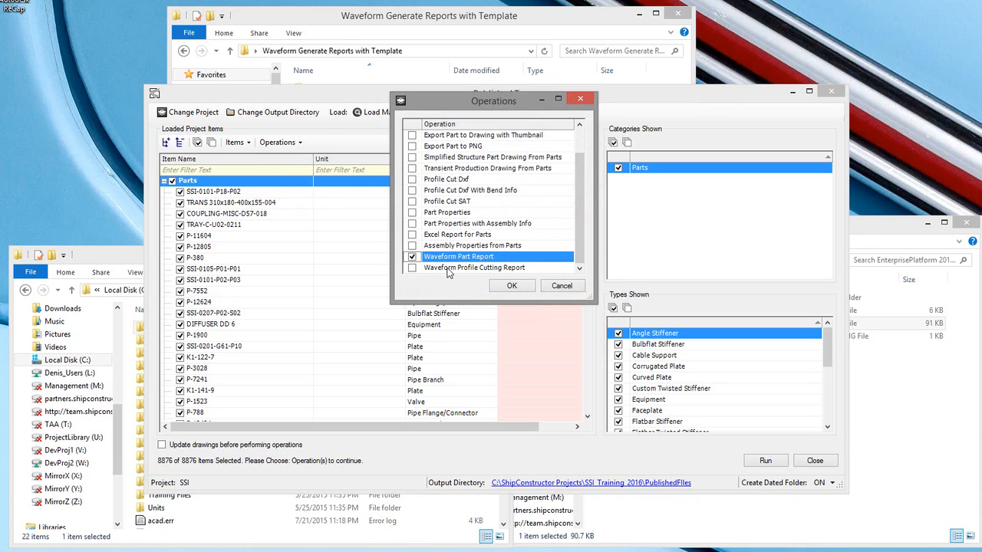
pyautogui.click(512, 286)
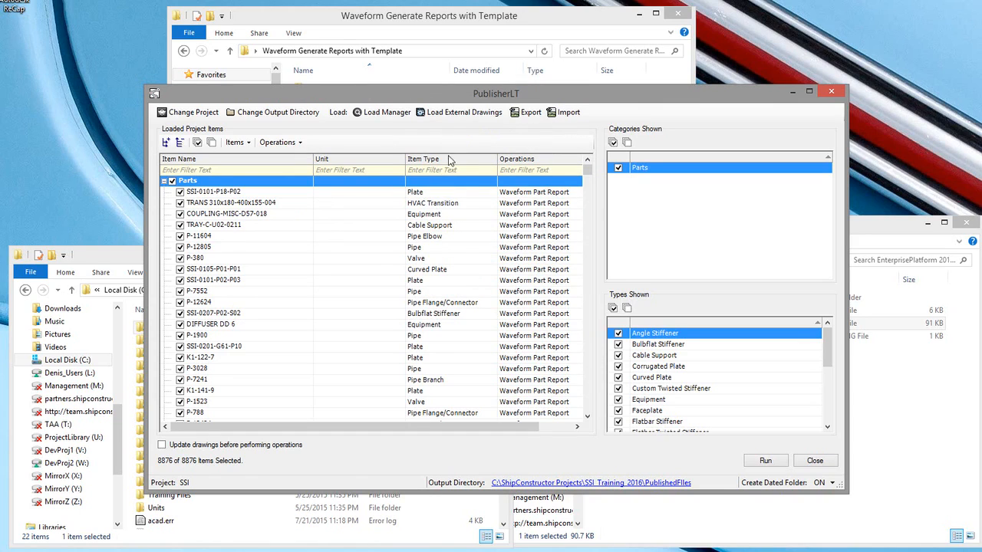
# Step: Load assemblies using the AllPrimaryAssemblies.xml criteria file from EnterprisePlatform\Automation\Reports and collapse the Parts group
pyautogui.click(380, 115)
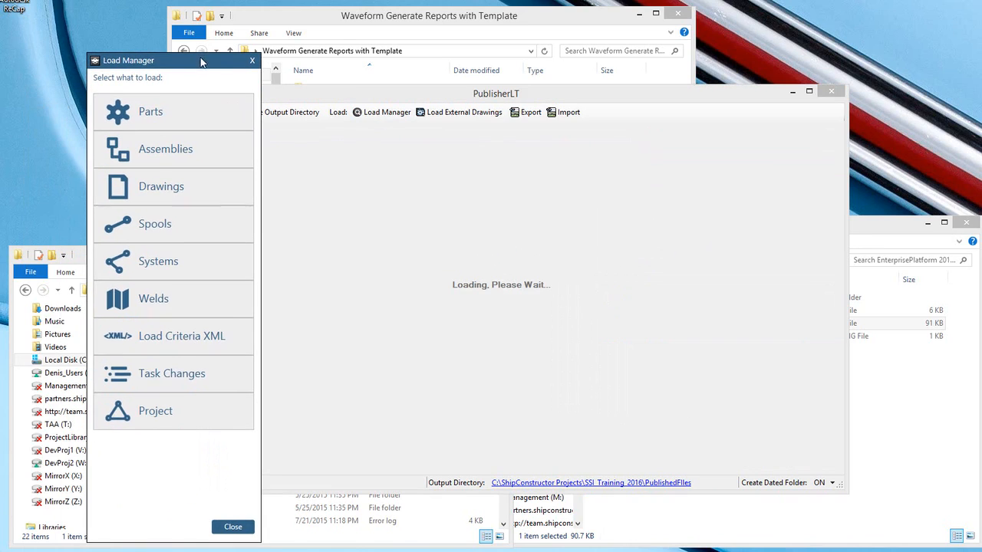
pyautogui.click(166, 345)
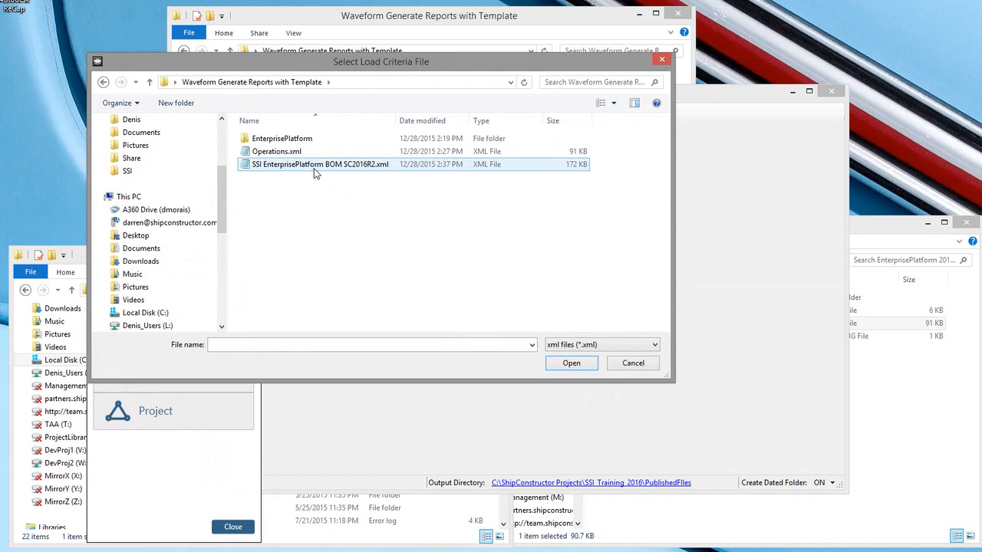
pyautogui.doubleClick(284, 141)
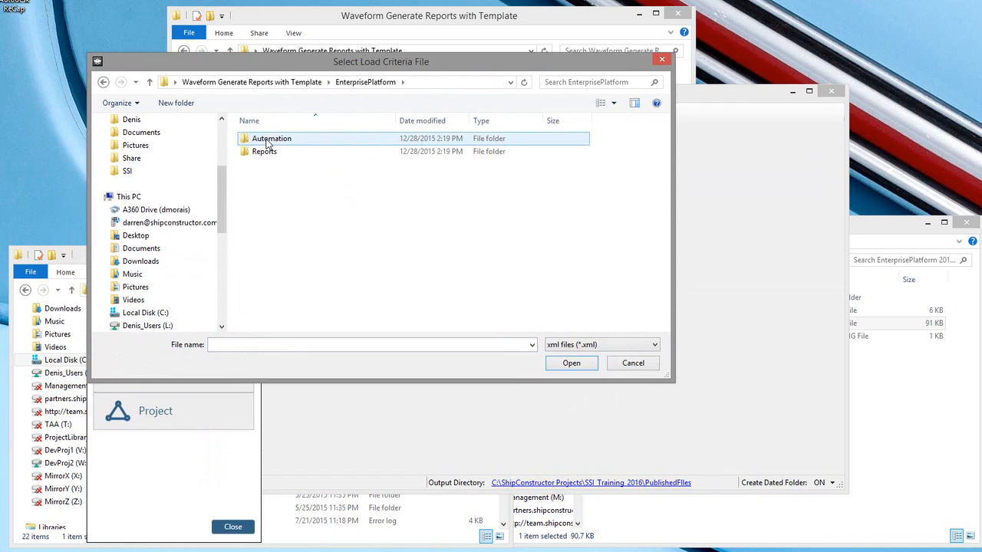
pyautogui.doubleClick(267, 141)
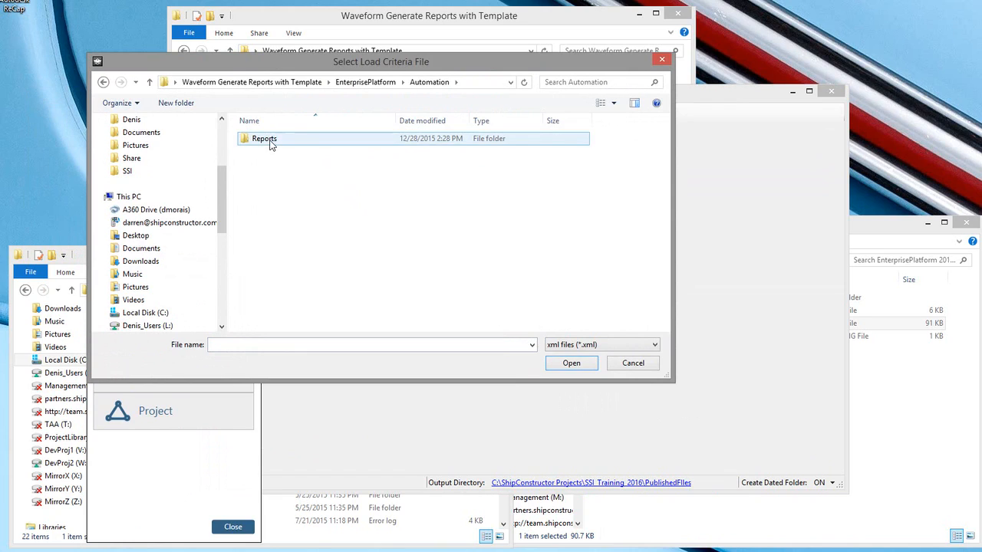
pyautogui.doubleClick(265, 140)
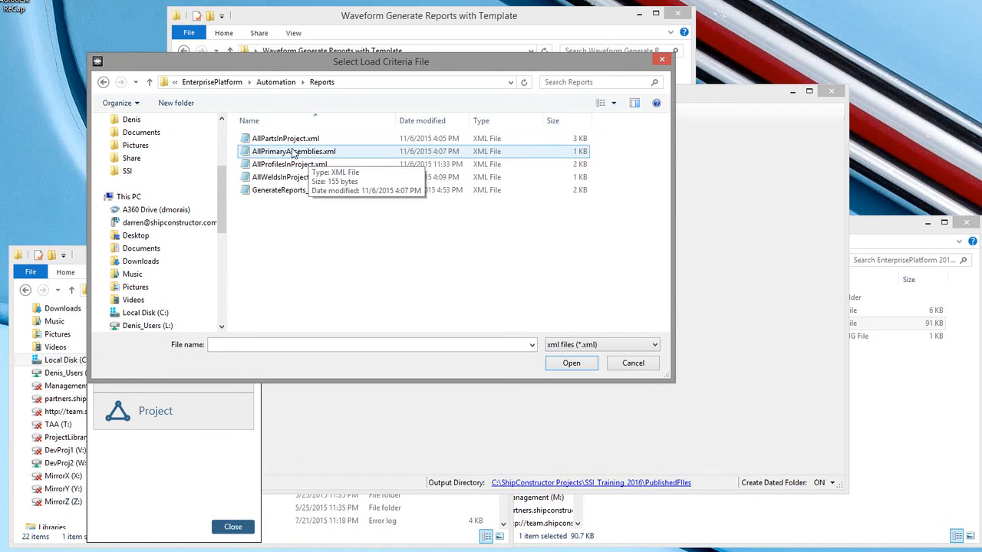
pyautogui.click(277, 153)
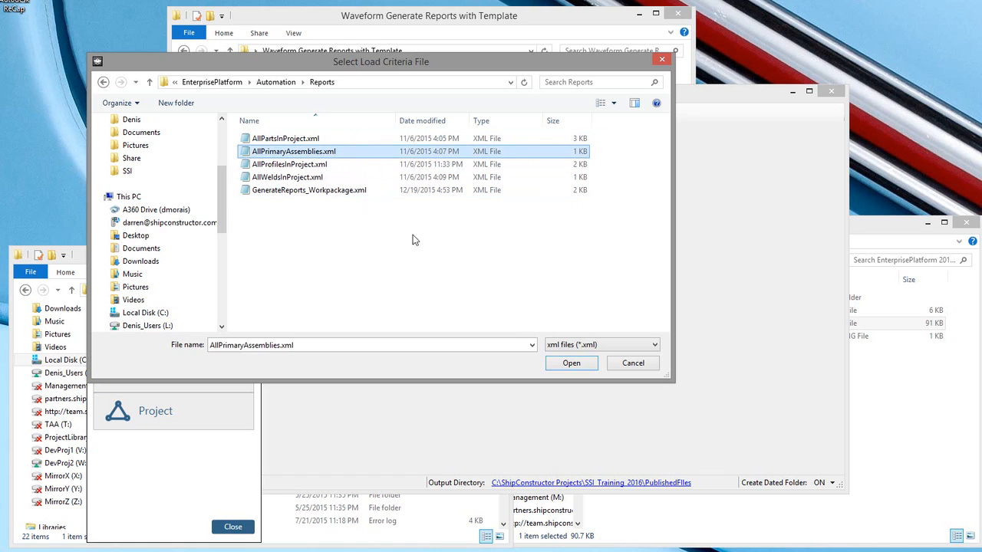
pyautogui.click(571, 366)
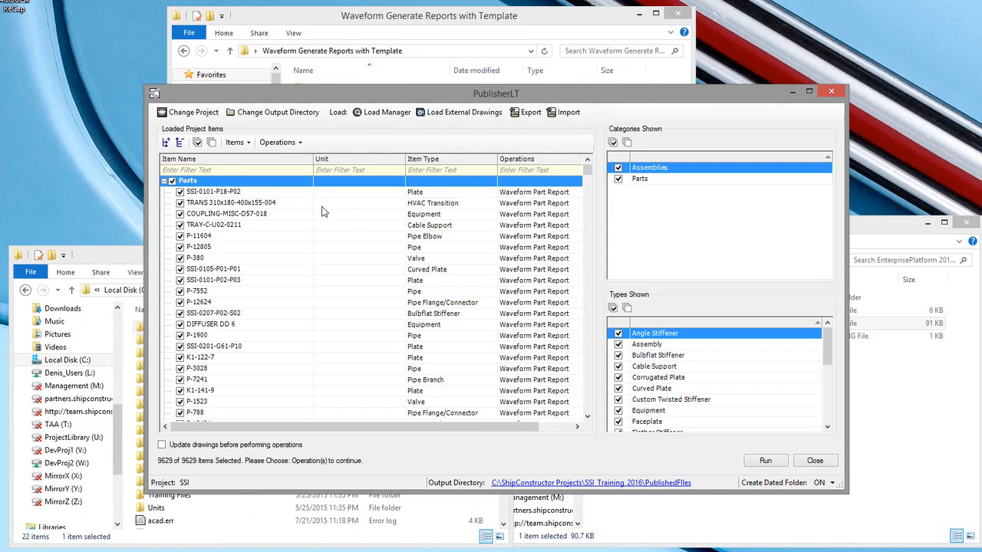
pyautogui.click(165, 182)
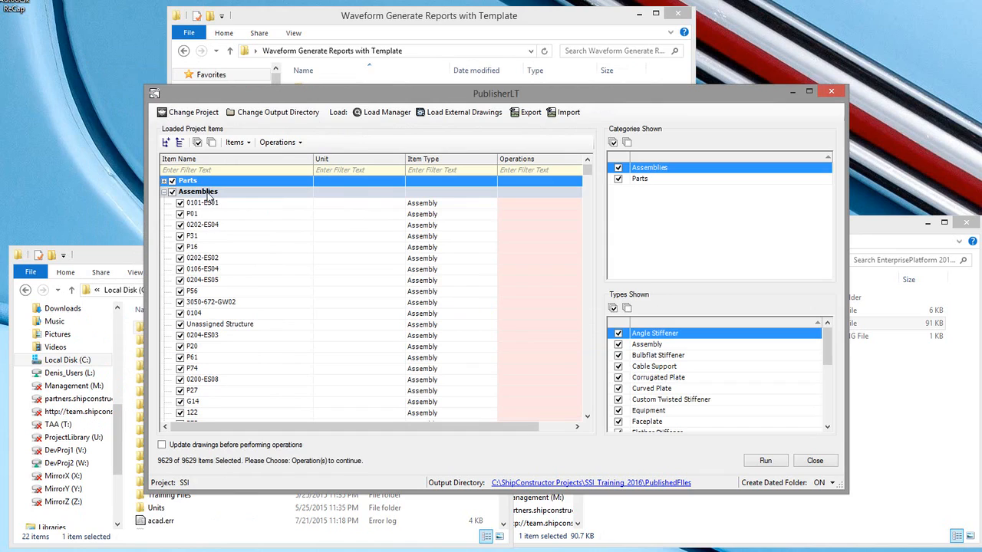
# Step: Load welds using the AllWeldsInProject.xml criteria file from the same Reports folder
pyautogui.click(376, 113)
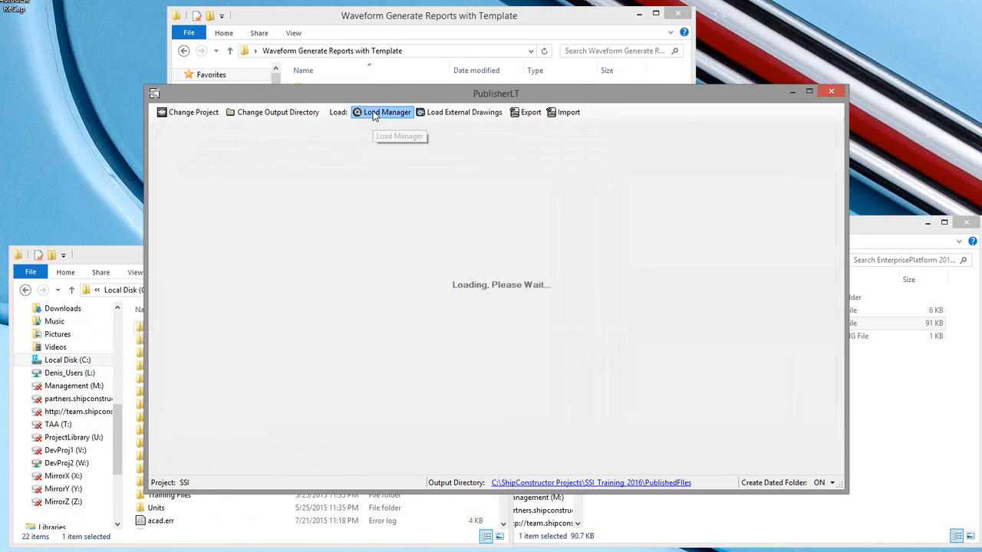
pyautogui.click(138, 395)
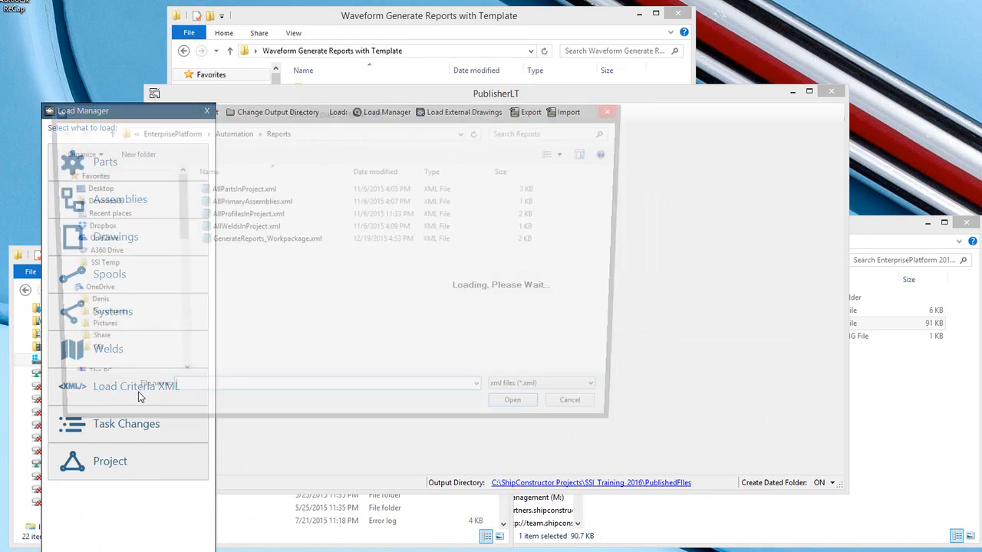
pyautogui.click(265, 228)
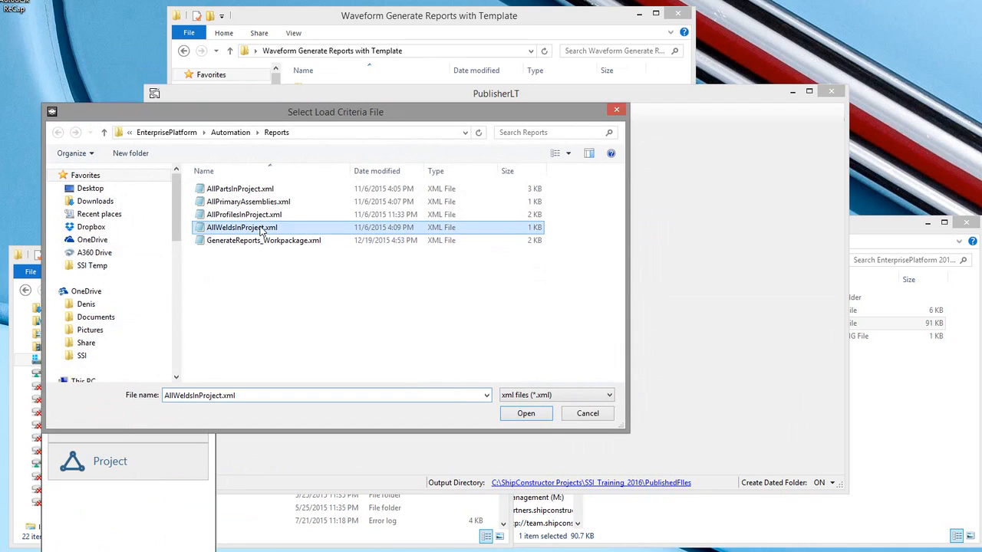
pyautogui.click(527, 414)
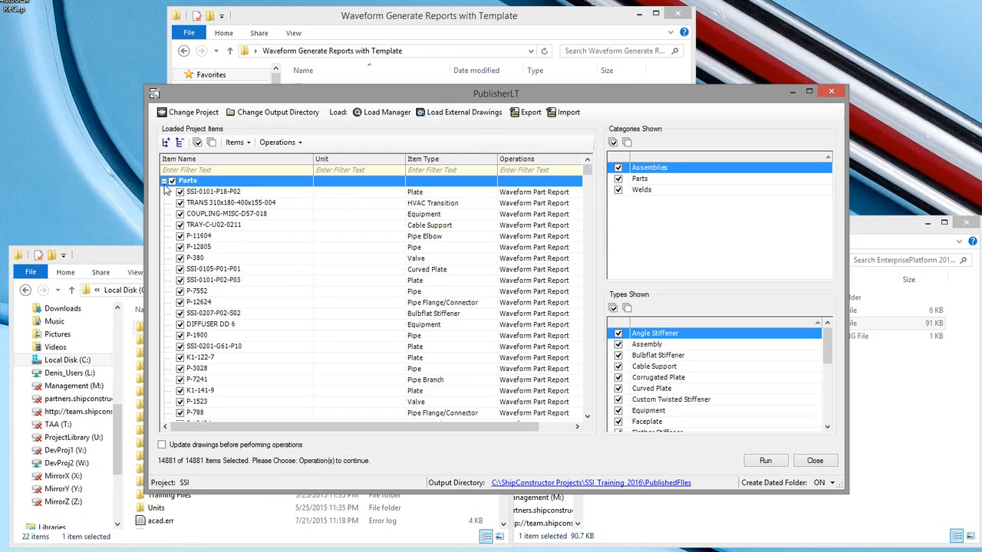
pyautogui.click(164, 181)
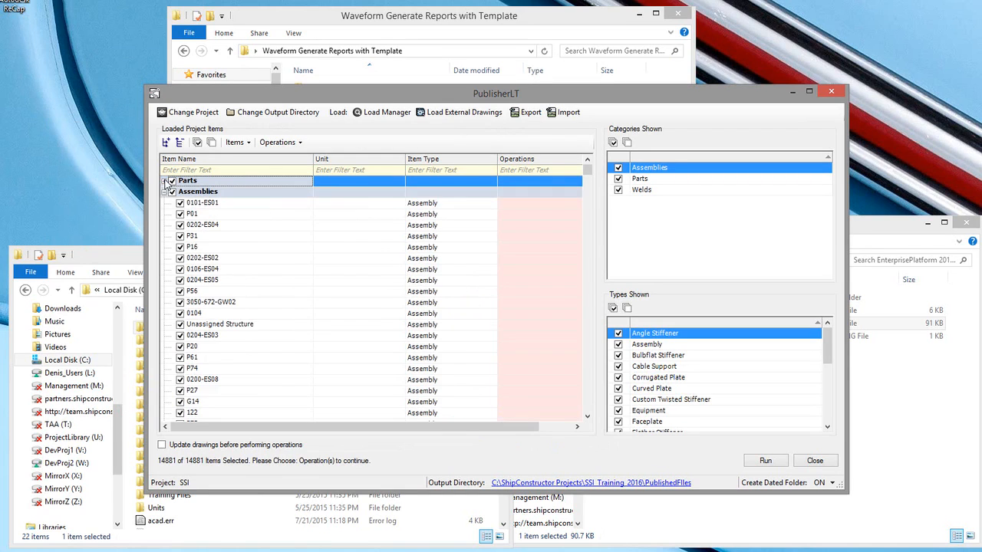
pyautogui.click(164, 192)
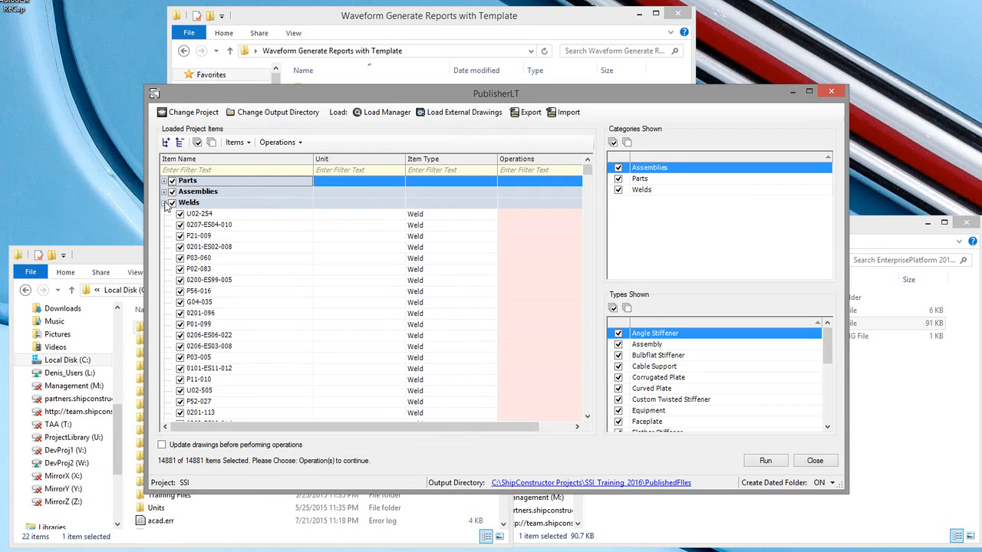
pyautogui.click(279, 202)
pyautogui.click(281, 142)
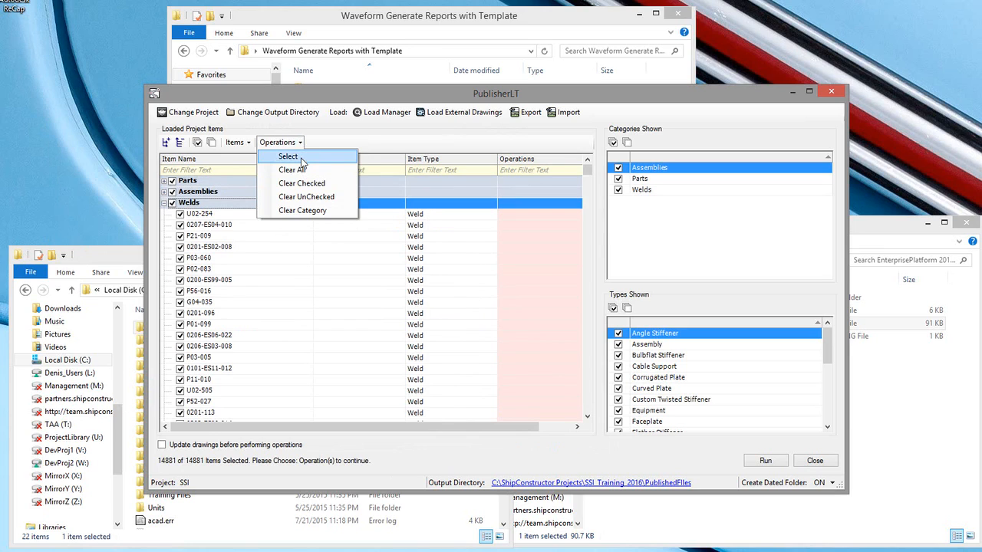
pyautogui.click(301, 159)
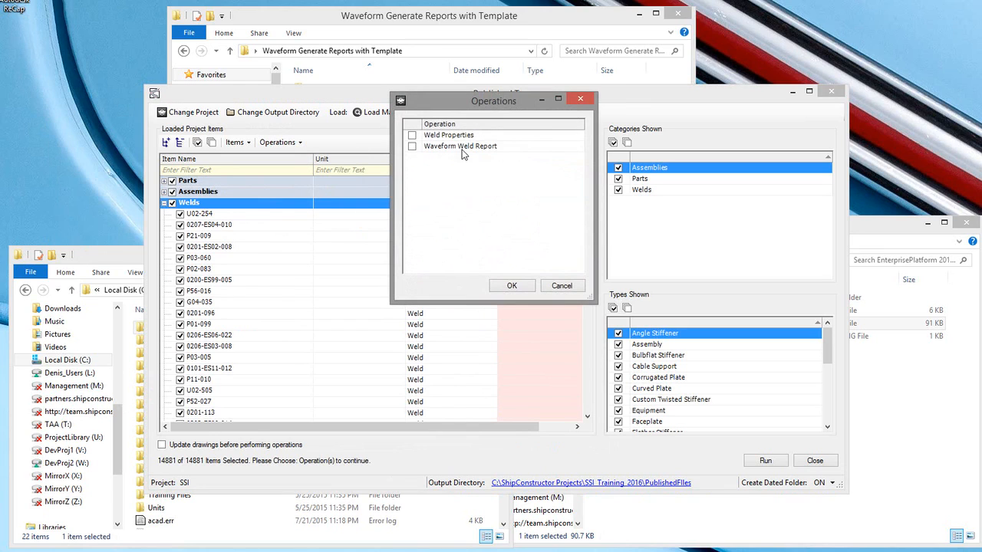
pyautogui.click(558, 286)
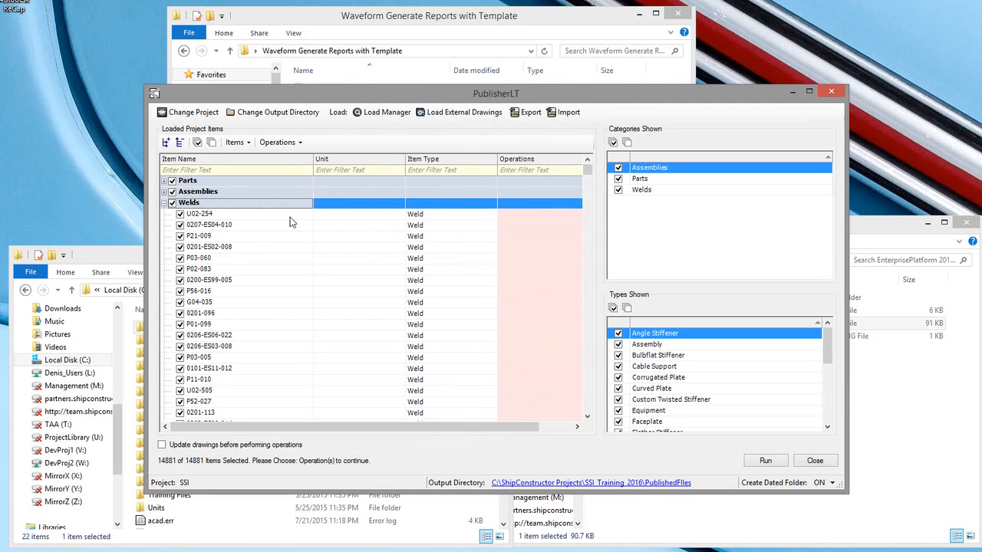
pyautogui.click(247, 192)
pyautogui.click(301, 143)
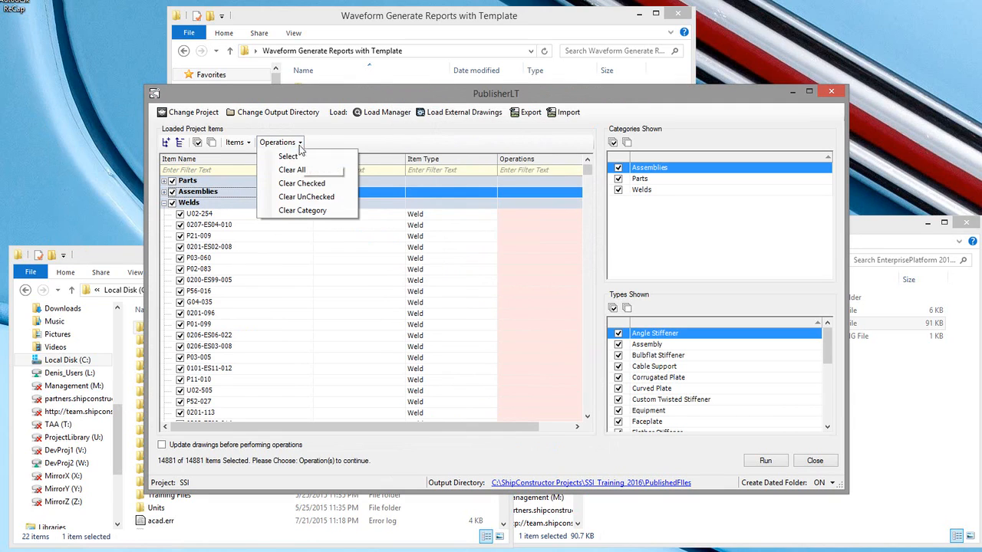
pyautogui.click(299, 156)
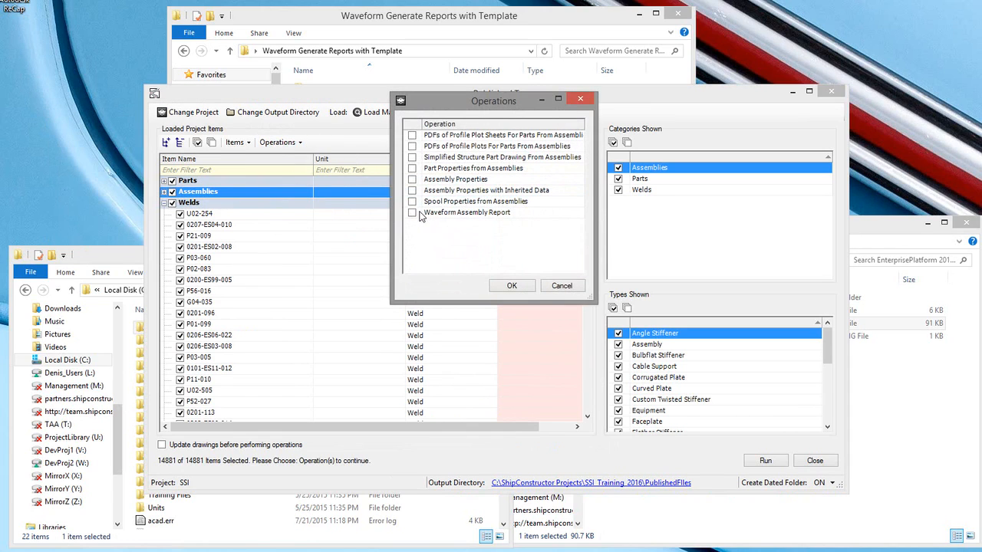
pyautogui.click(412, 214)
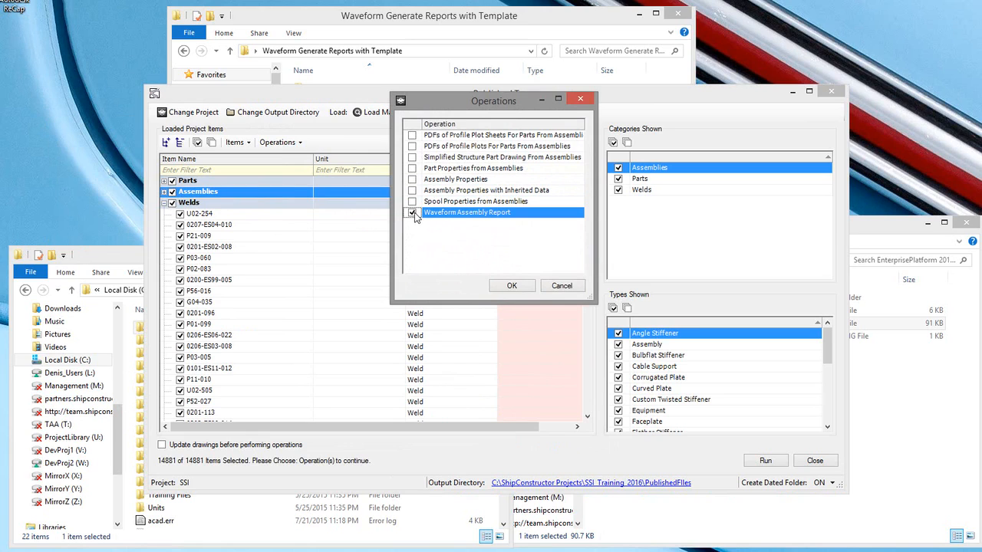
pyautogui.click(557, 286)
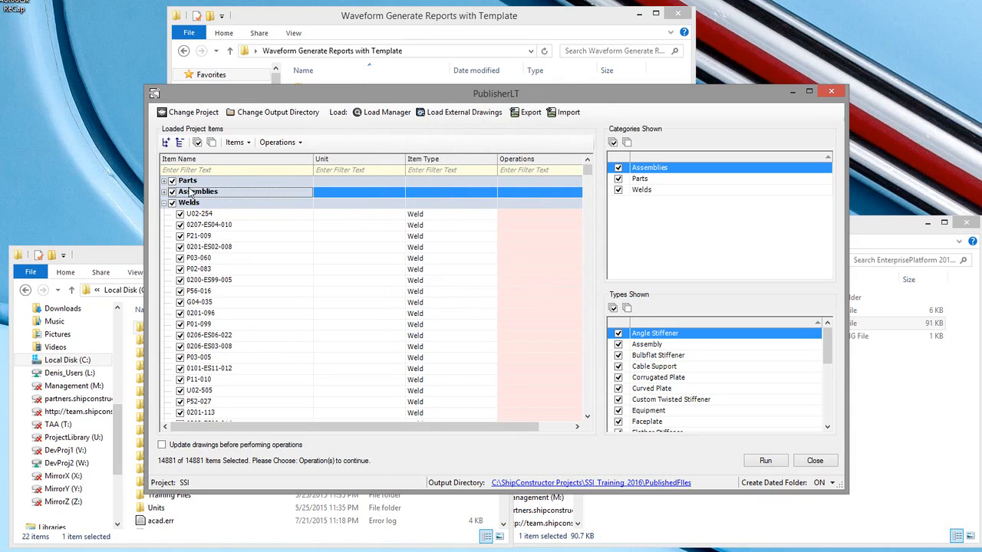
# Step: Import the GenerateReports_Workpackage.xml selection from the Reports folder to apply the saved report operations to parts, assemblies and welds
pyautogui.click(561, 113)
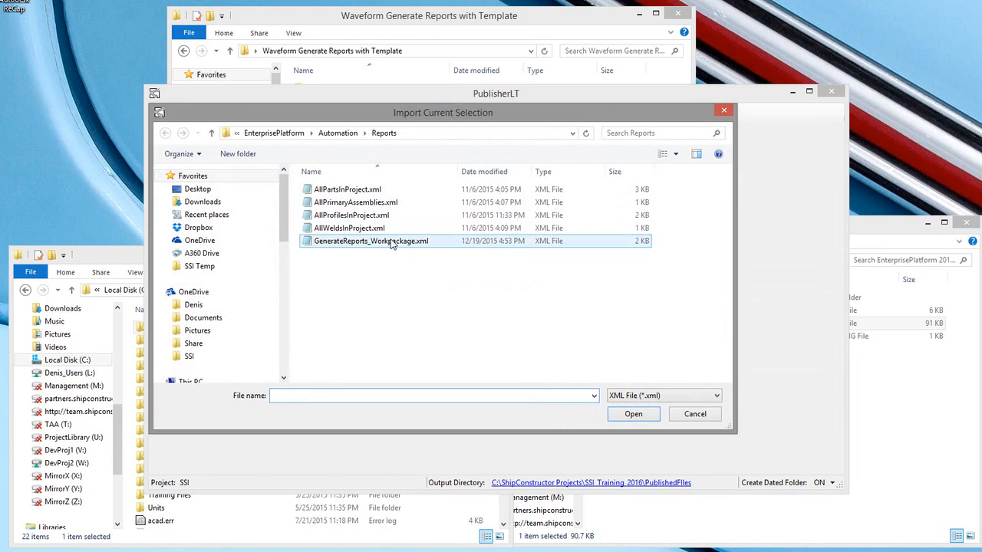
pyautogui.doubleClick(365, 242)
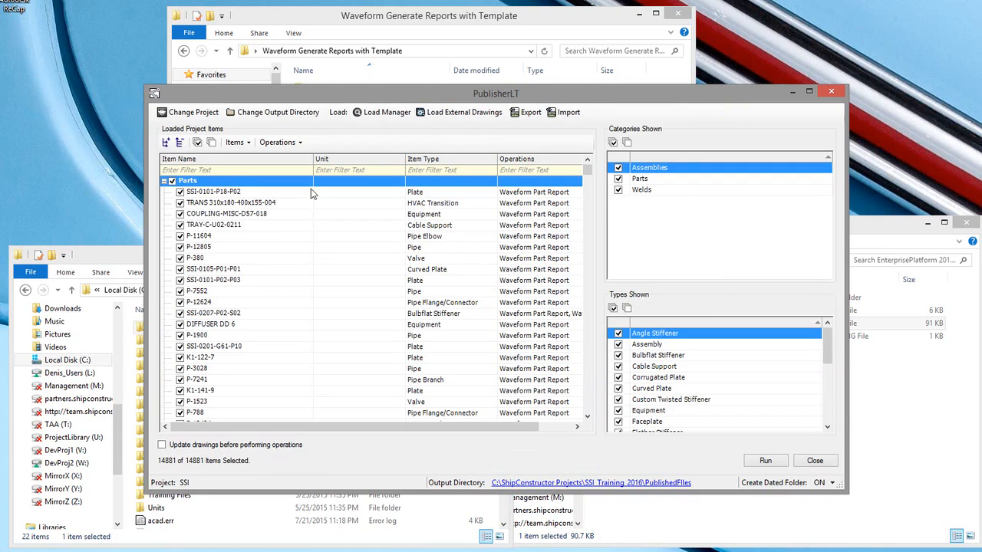
pyautogui.click(163, 181)
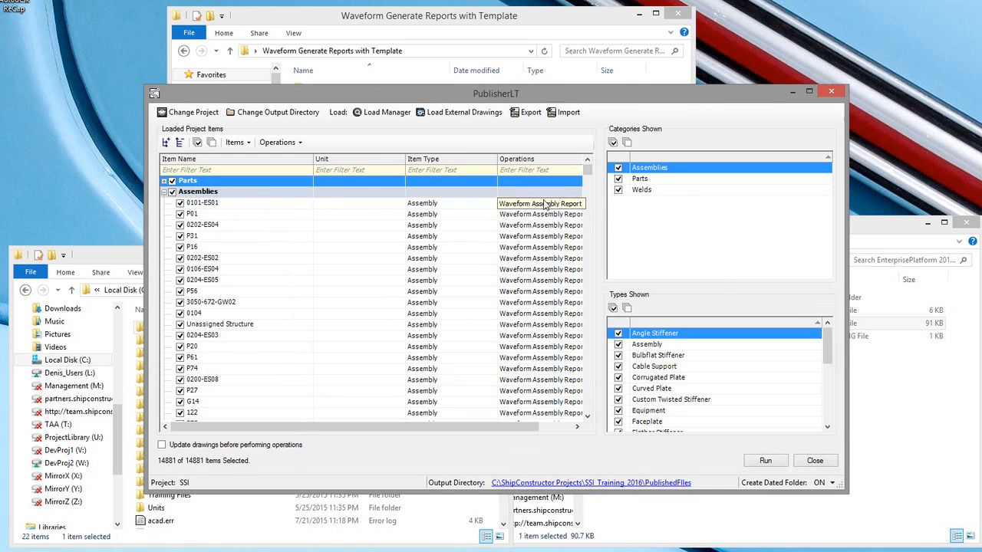
pyautogui.click(164, 192)
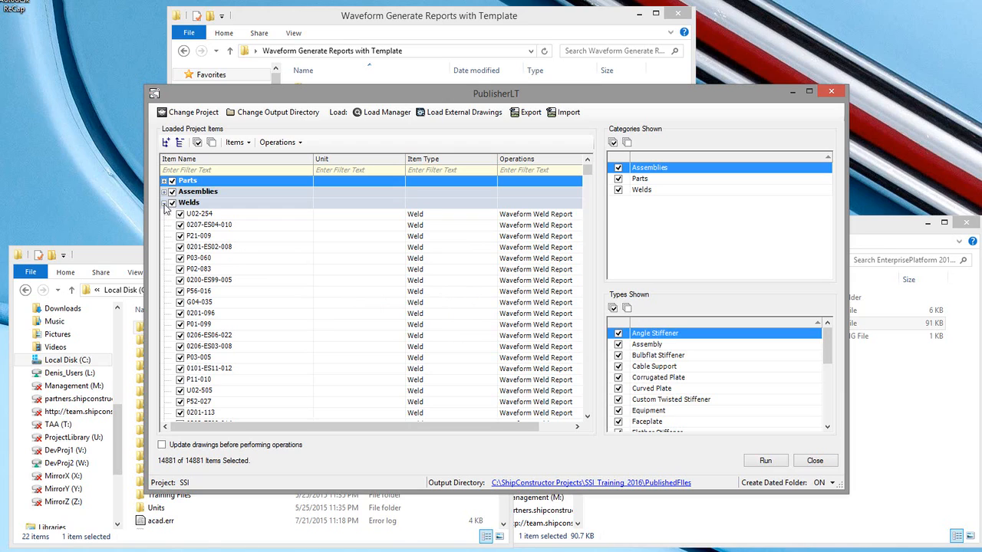
# Step: Run the assigned Waveform report operations on all loaded items and close the progress window when finished
pyautogui.click(765, 461)
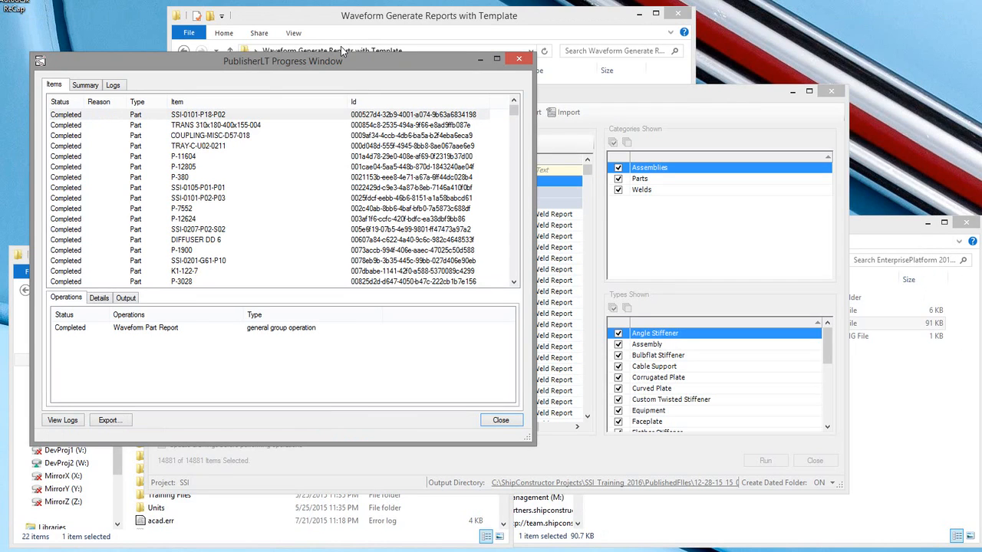
pyautogui.click(500, 421)
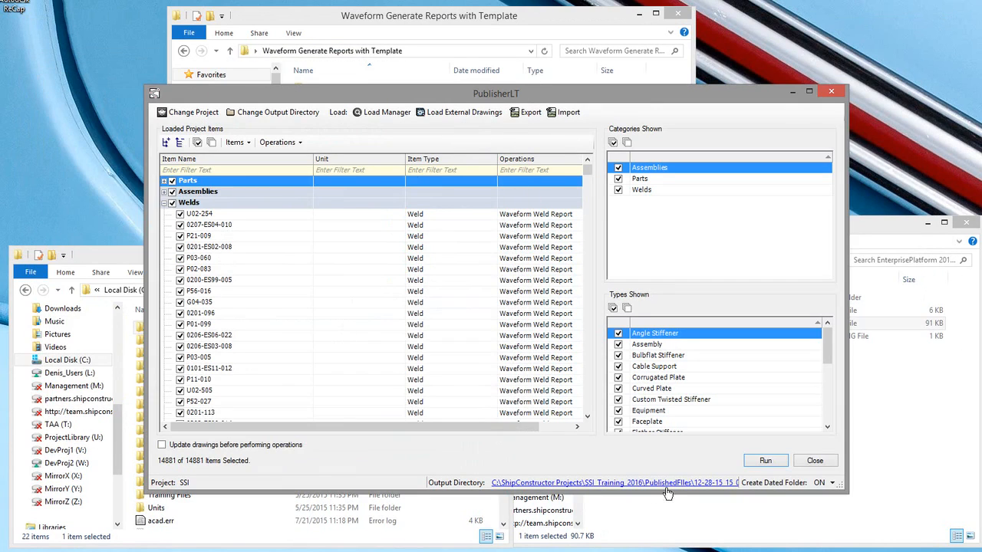
# Step: Open the output directory and open PartReport.xlsx from the PartReport folder of the generated reports
pyautogui.click(673, 485)
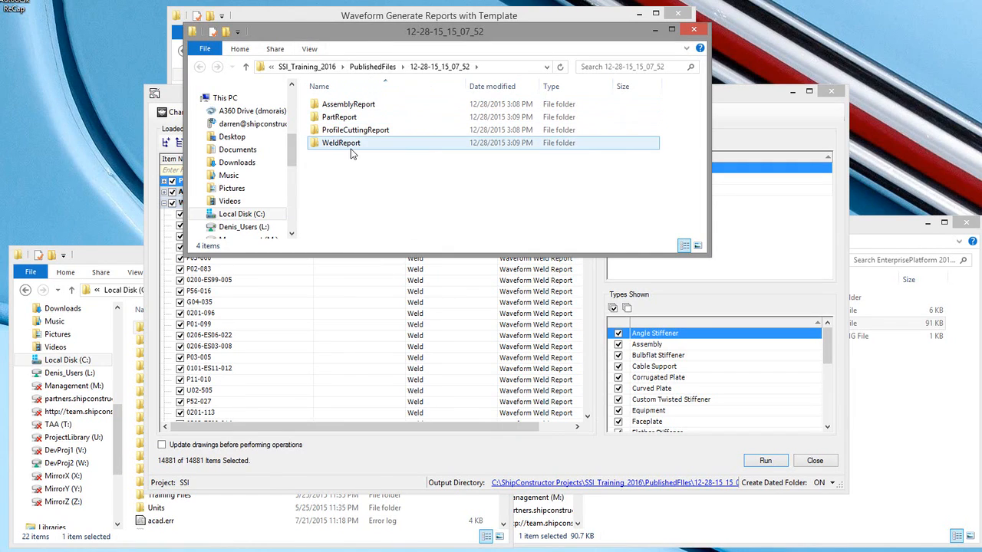
pyautogui.moveTo(351, 151)
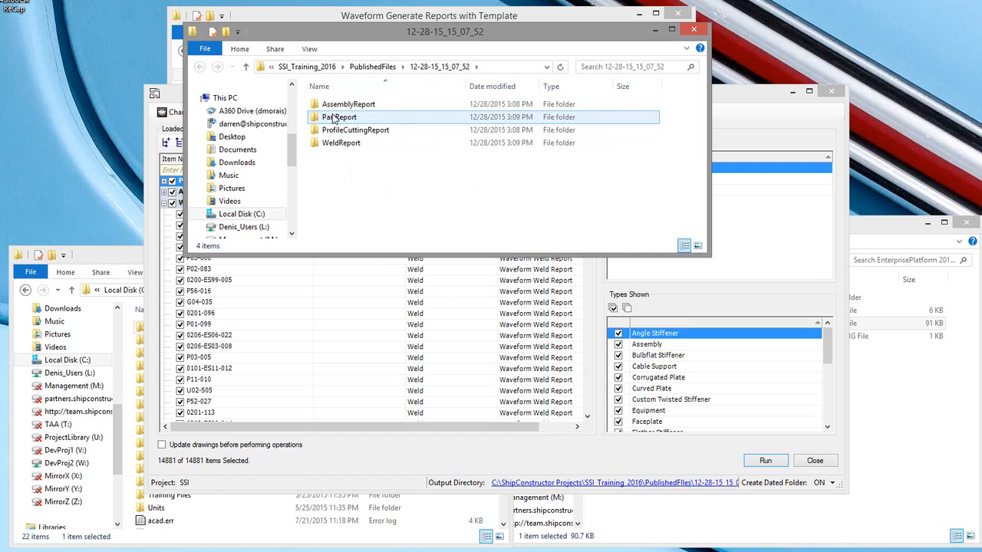
pyautogui.doubleClick(335, 119)
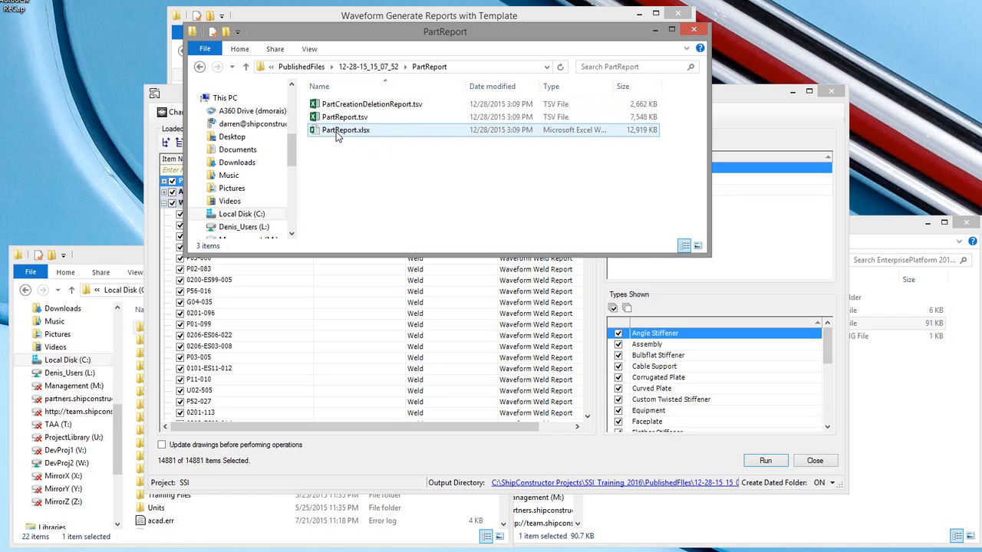
pyautogui.doubleClick(337, 132)
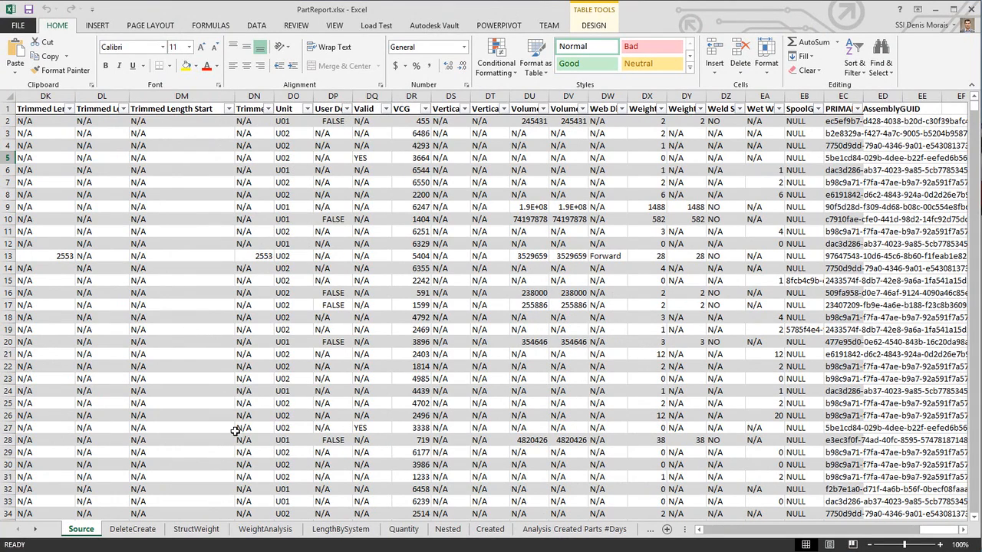
# Step: Refresh all data connections in the PartReport workbook
pyautogui.click(256, 25)
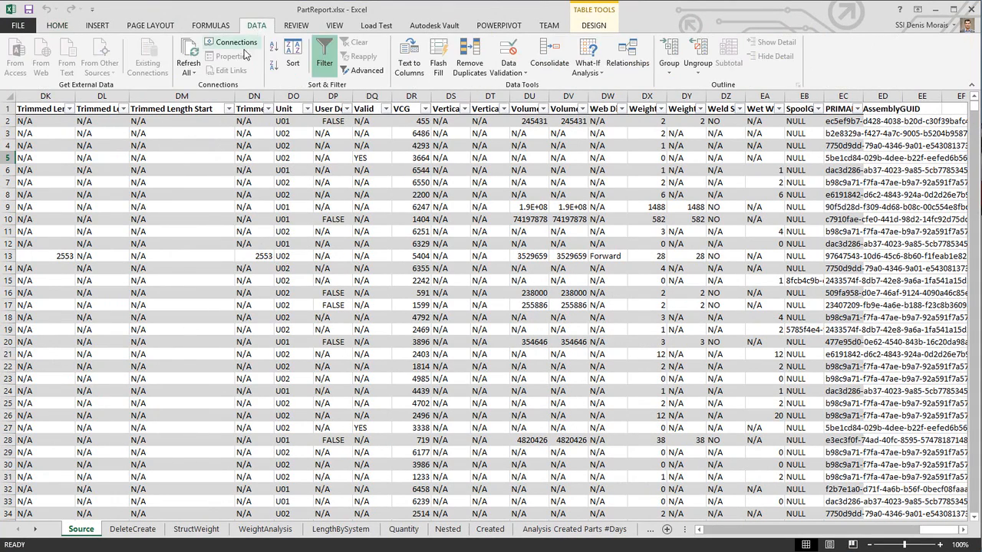
pyautogui.click(190, 71)
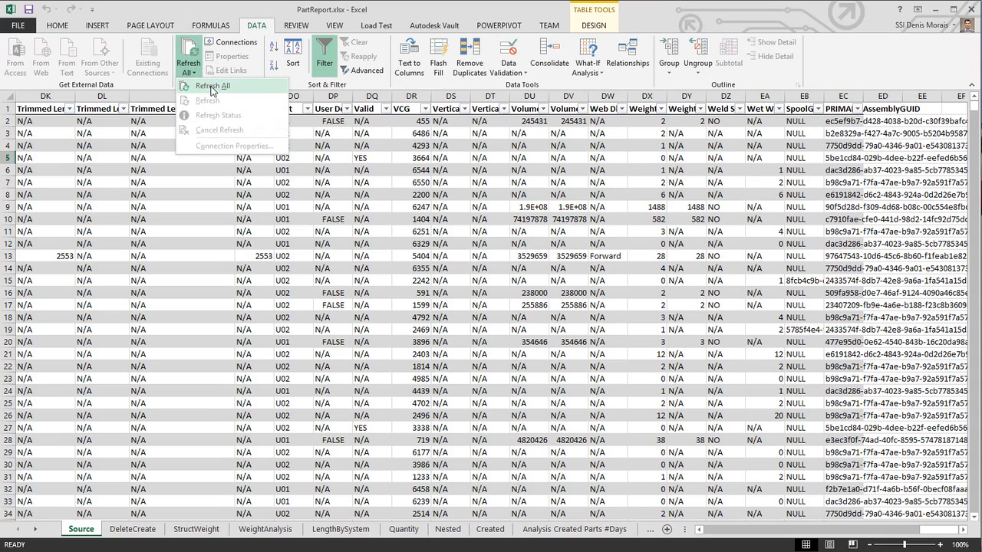
pyautogui.click(212, 86)
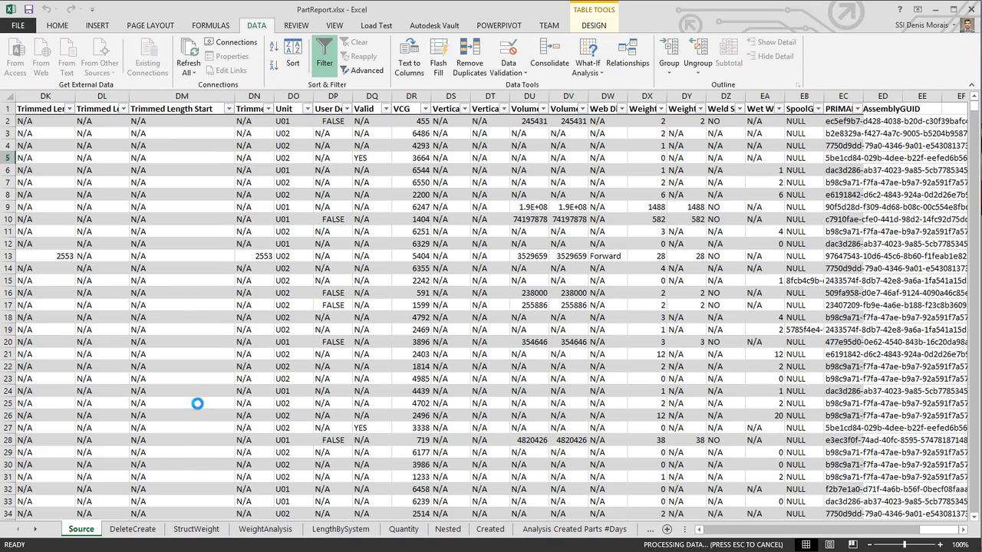
# Step: Browse the WeightAnalysis and Nested Power View sheets, filtering Nested by unit U01 and piece type Faceplate, then return to Source
pyautogui.click(258, 531)
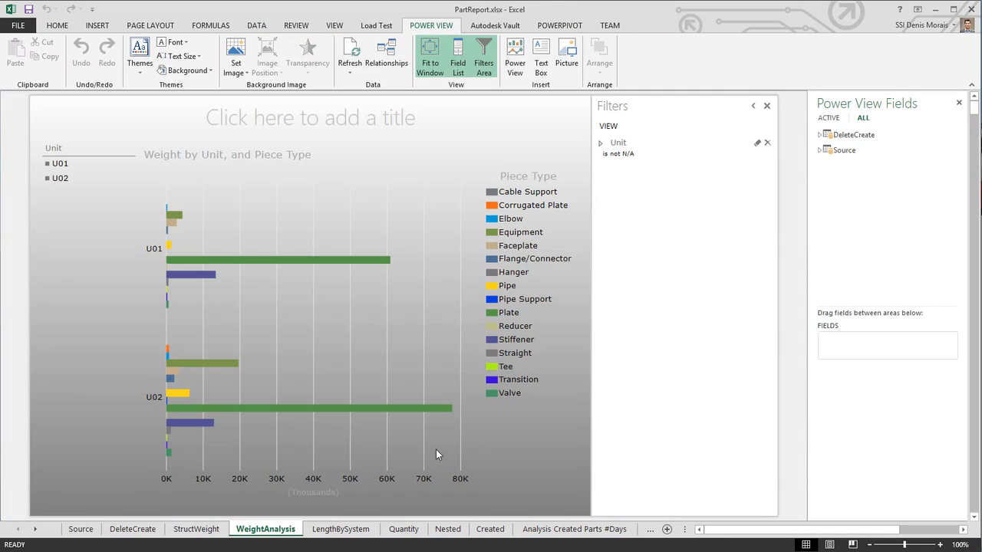
pyautogui.click(447, 529)
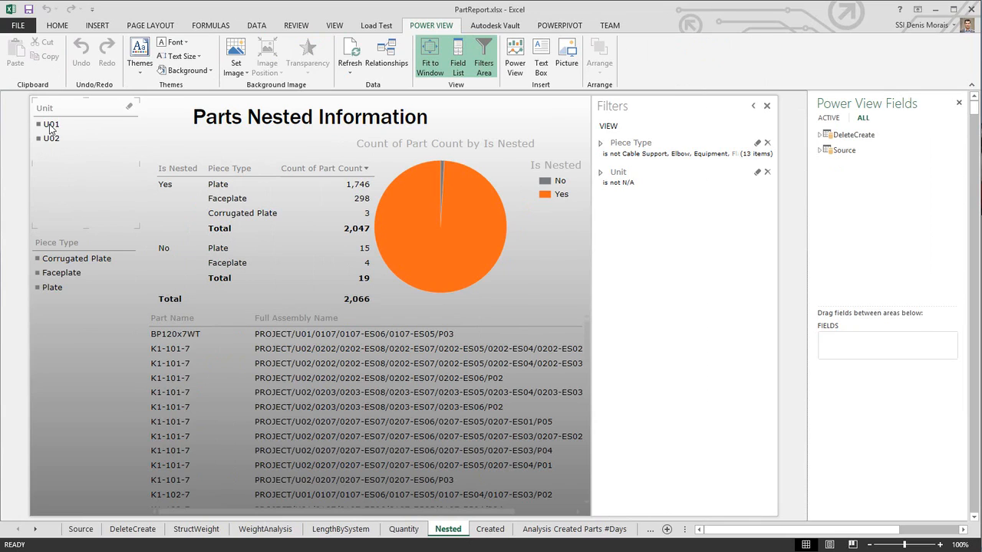
pyautogui.click(72, 175)
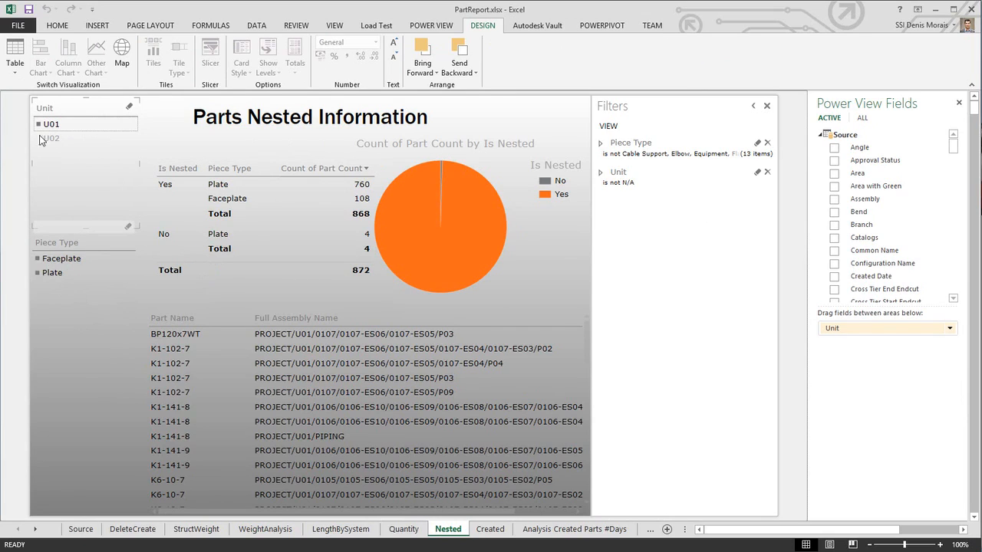
pyautogui.click(51, 273)
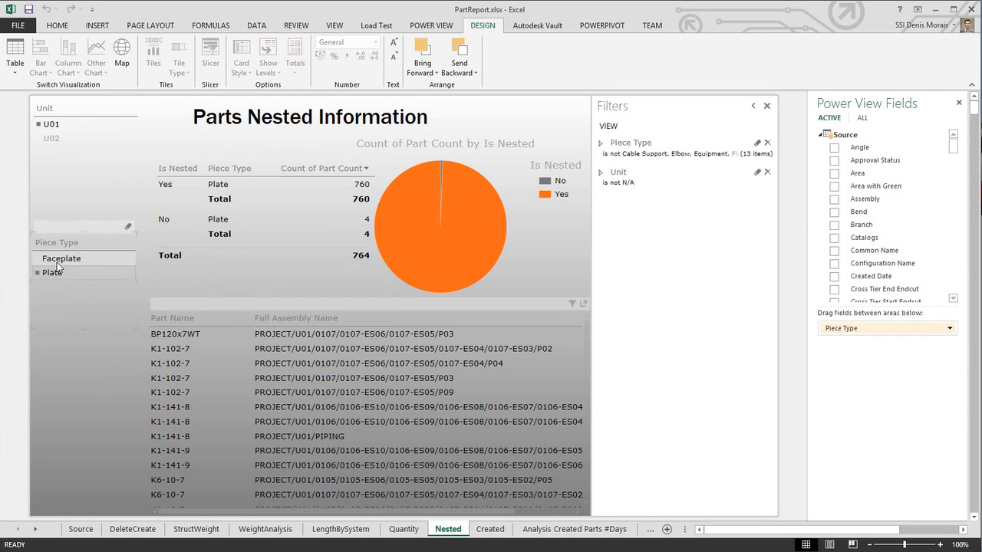
pyautogui.click(61, 259)
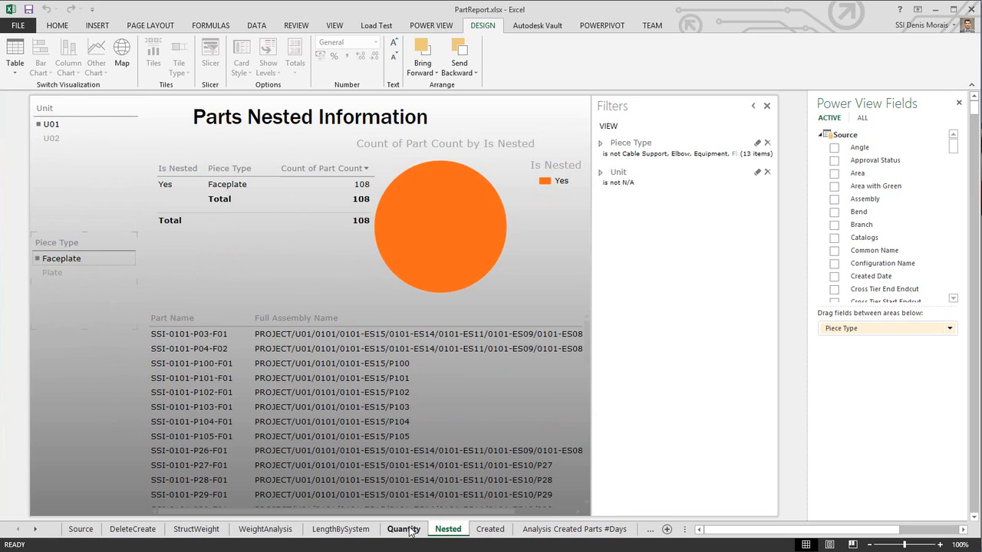
pyautogui.click(80, 530)
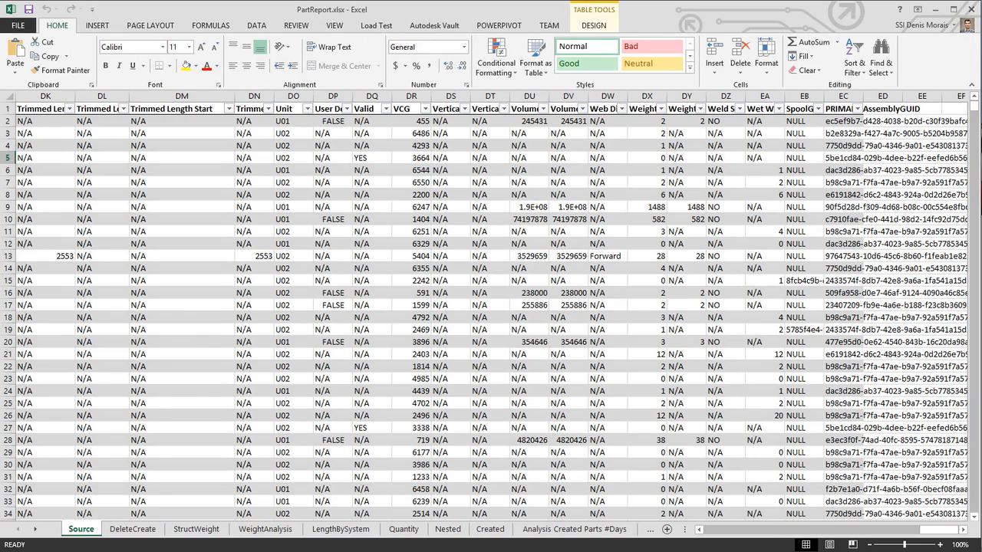
# Step: In ShipConstructor Manager, open BOM Definitions and inspect the Waveform Part Full definition under EnterprisePlatform
pyautogui.moveTo(671, 551)
pyautogui.click(738, 535)
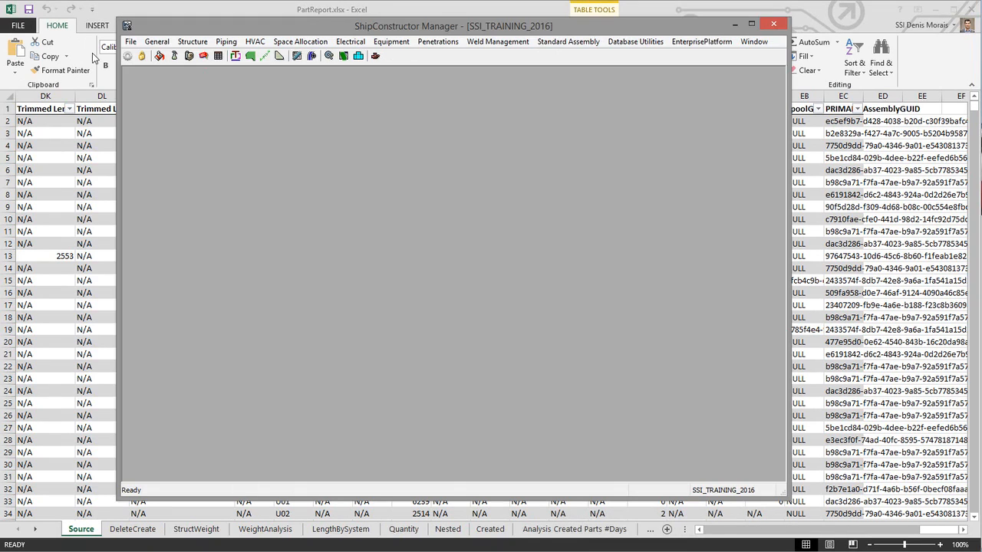
pyautogui.click(157, 41)
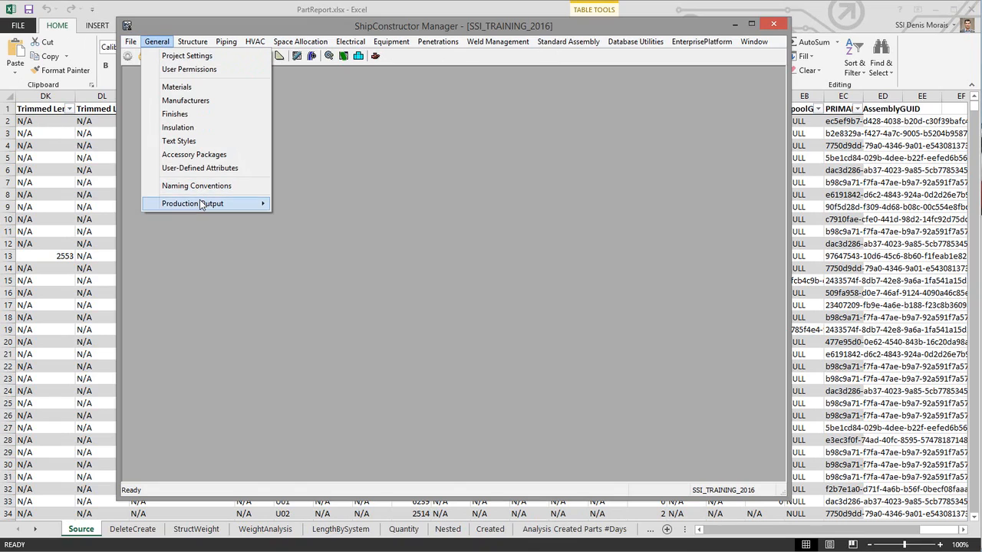
pyautogui.moveTo(201, 204)
pyautogui.click(314, 230)
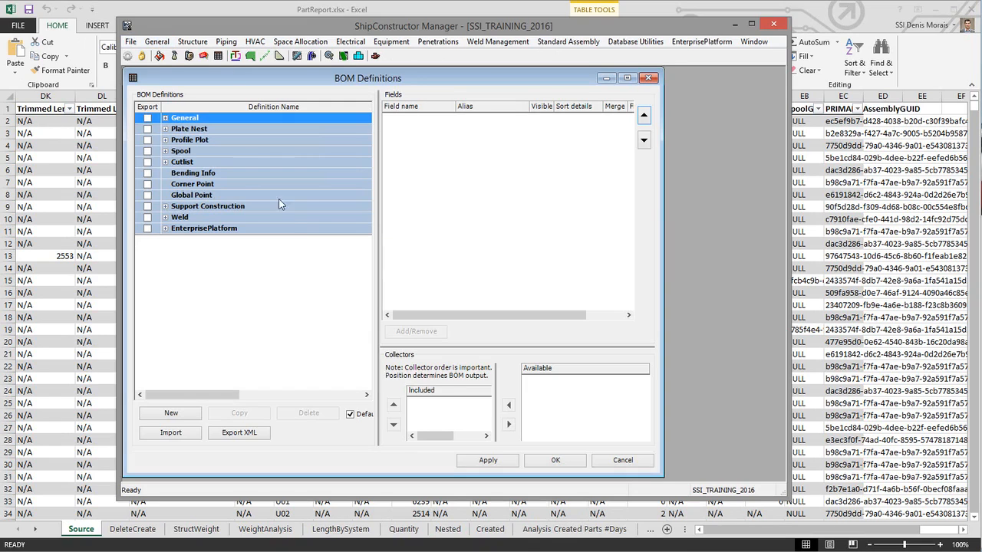
pyautogui.click(165, 228)
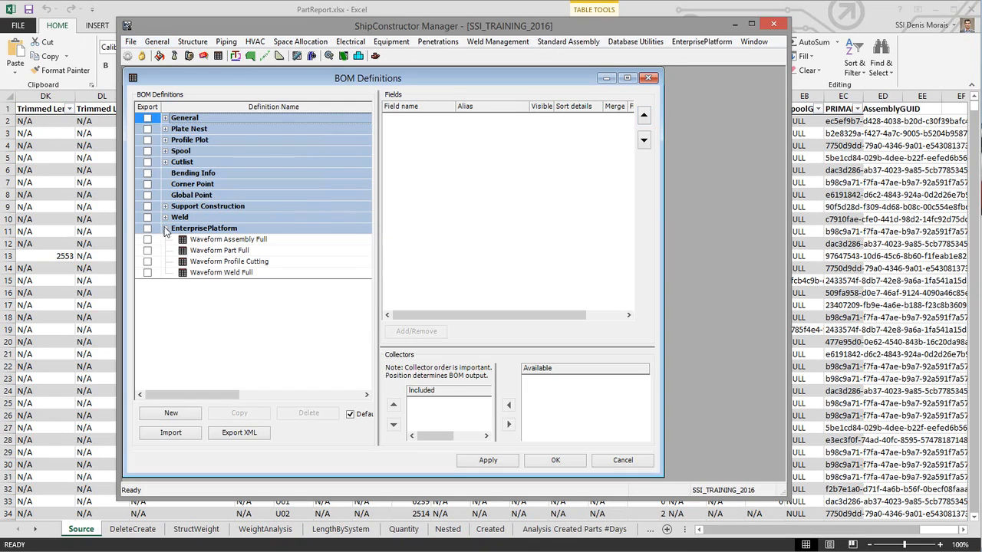
pyautogui.click(222, 251)
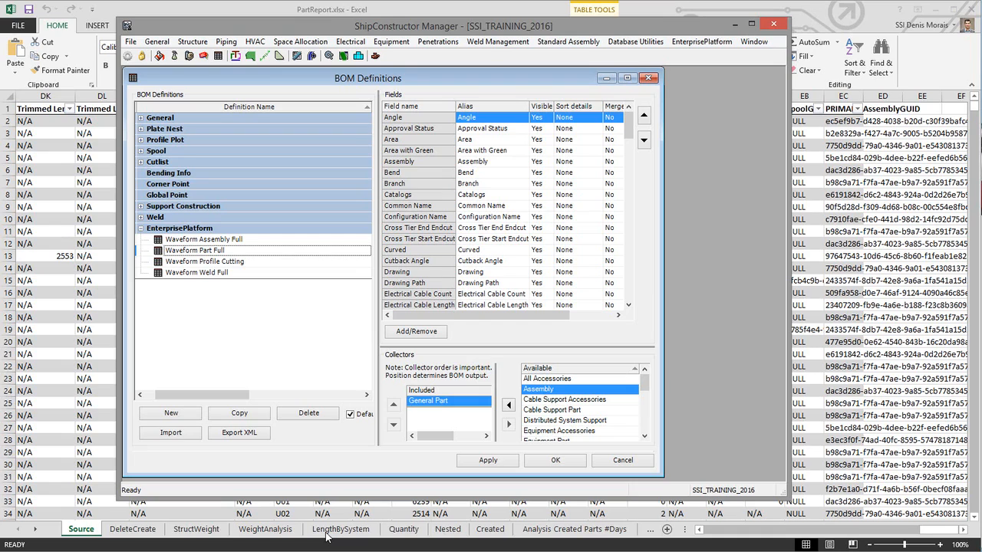
pyautogui.click(141, 15)
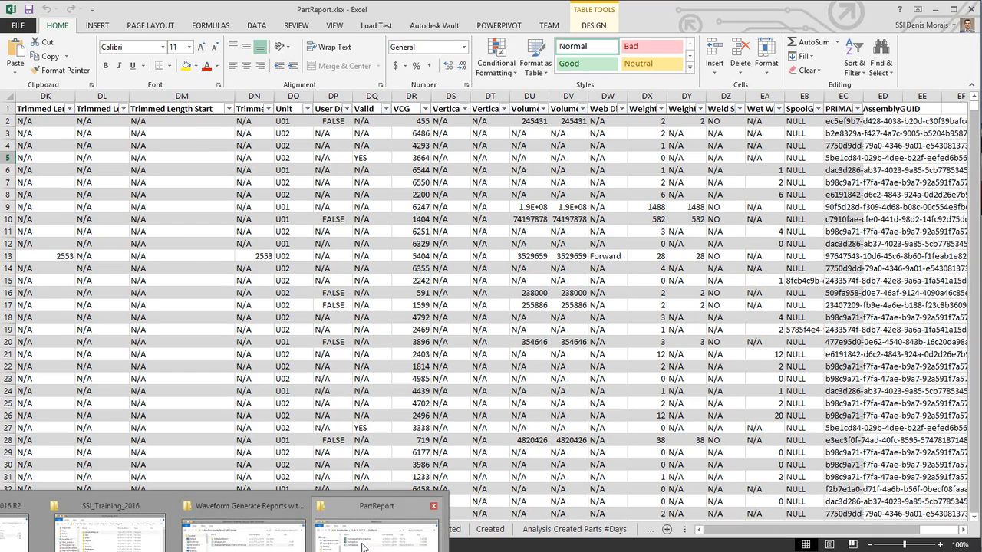
pyautogui.moveTo(364, 546)
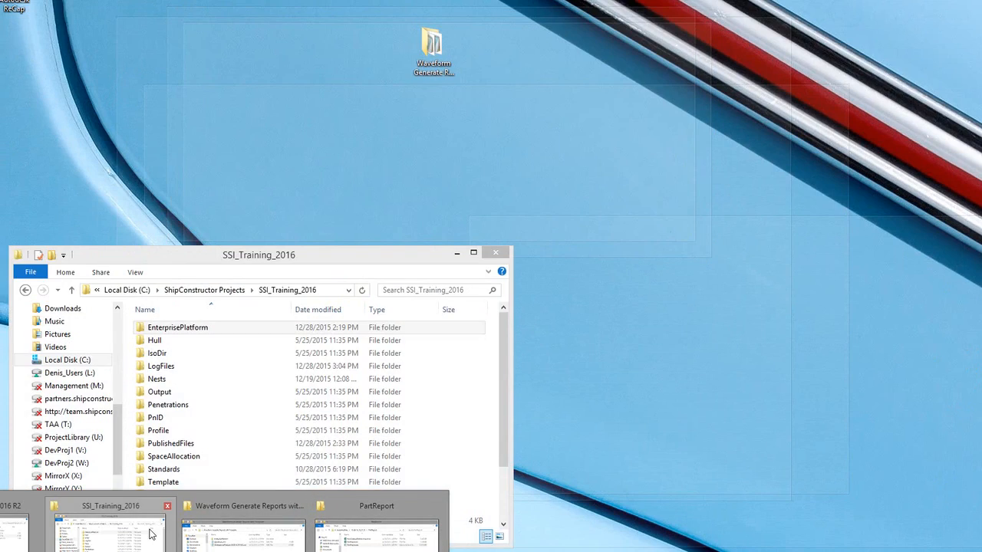
pyautogui.click(150, 535)
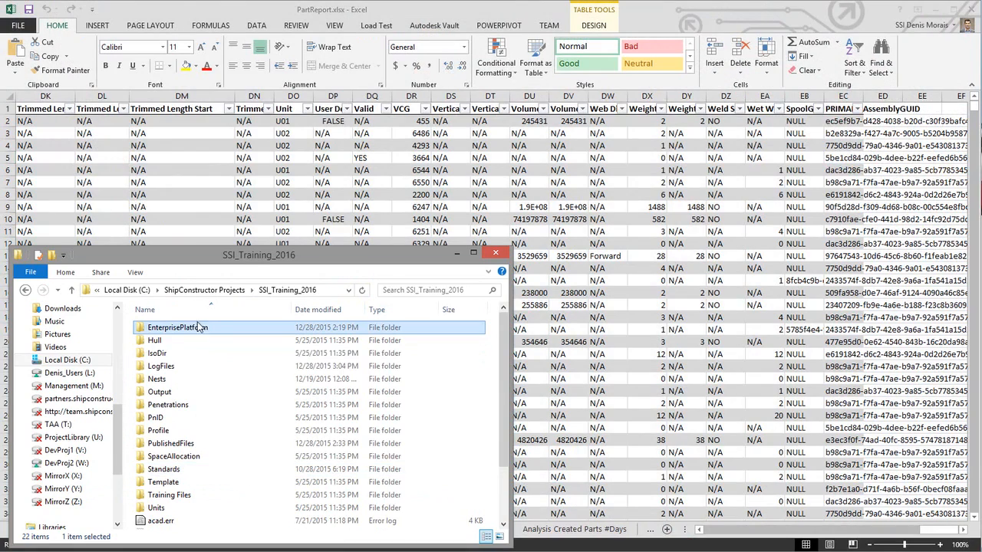
# Step: Open the Reports folder inside the EnterprisePlatform folder of the SSI_Training_2016 project directory
pyautogui.doubleClick(184, 327)
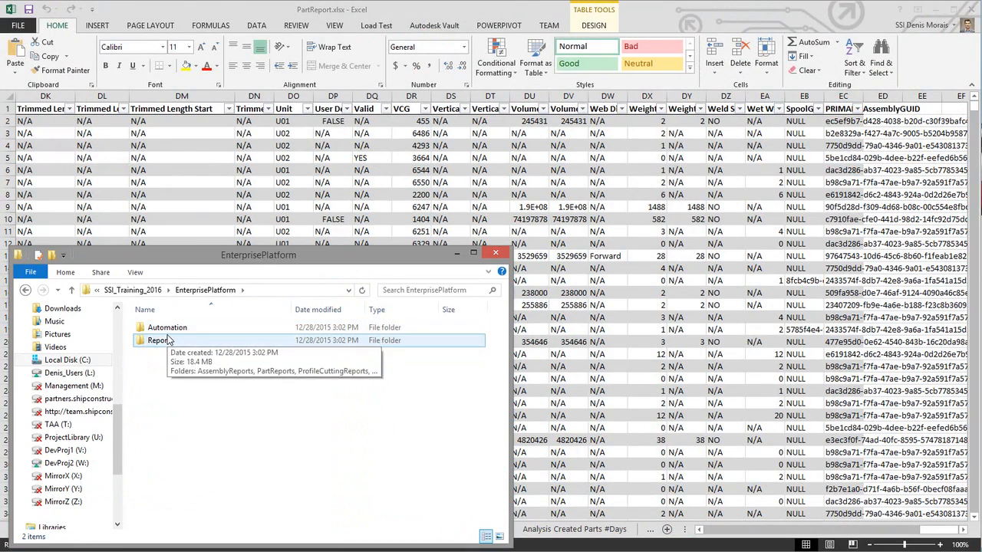
pyautogui.doubleClick(162, 342)
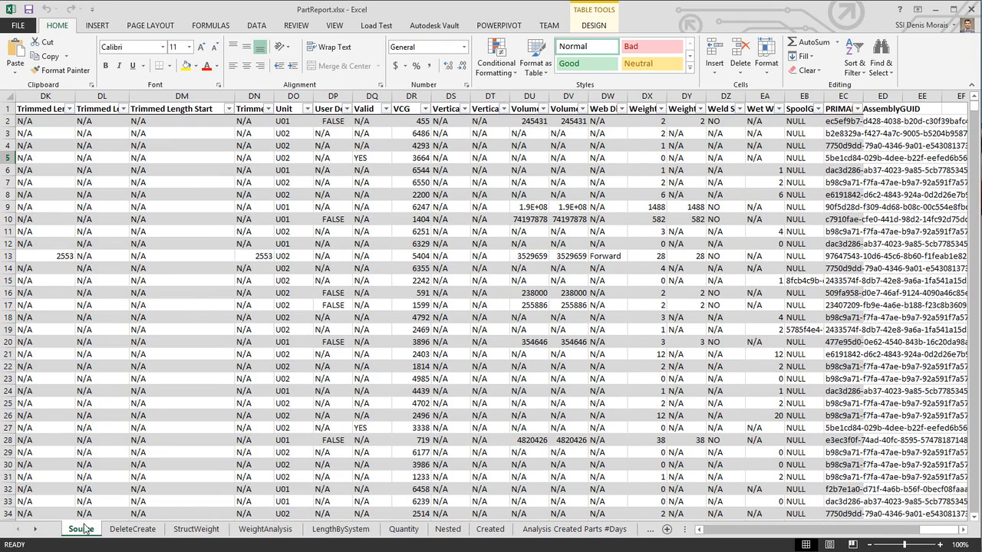
# Step: Select the Trimmed Length column on the Source sheet and open the Format as Table style gallery, then close it
pyautogui.click(121, 194)
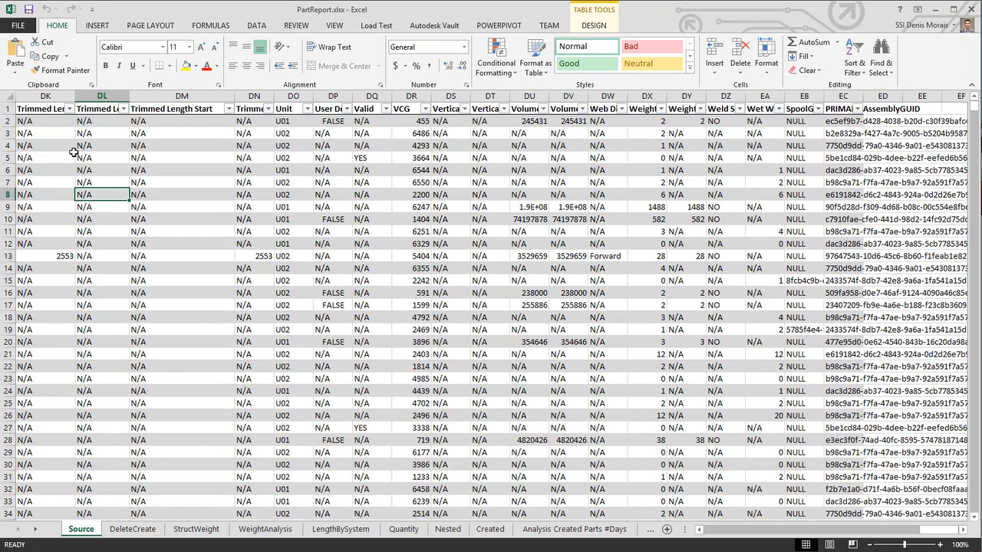
pyautogui.click(40, 109)
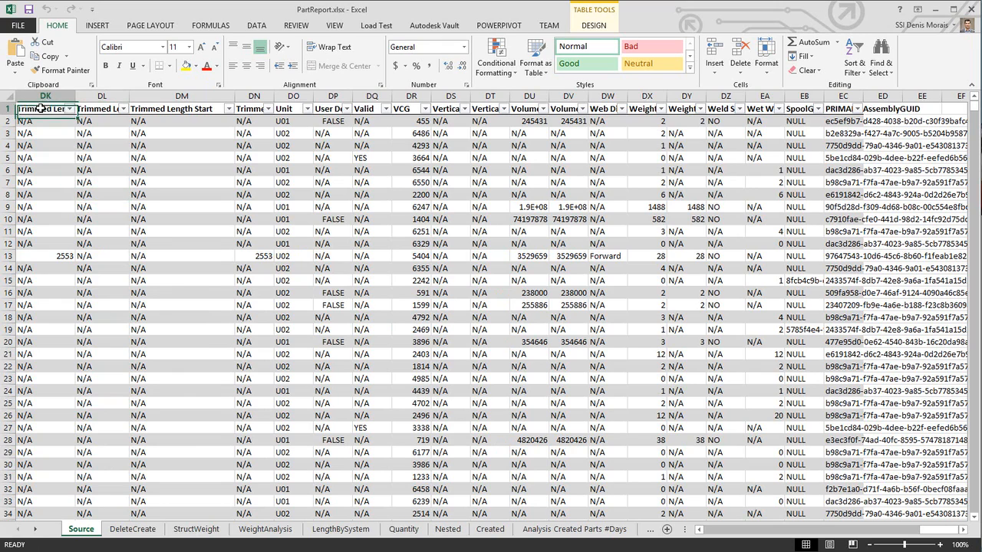
pyautogui.click(537, 73)
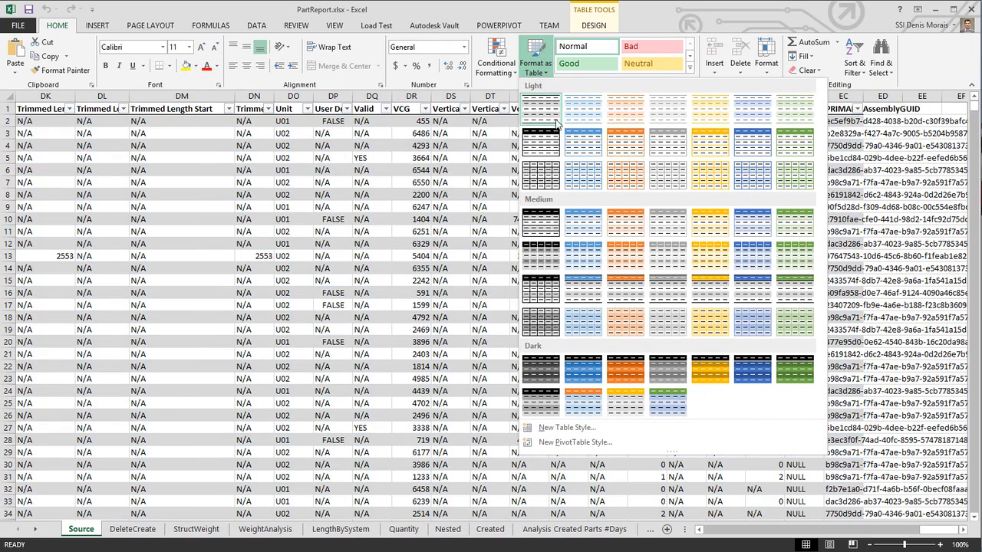
pyautogui.click(548, 12)
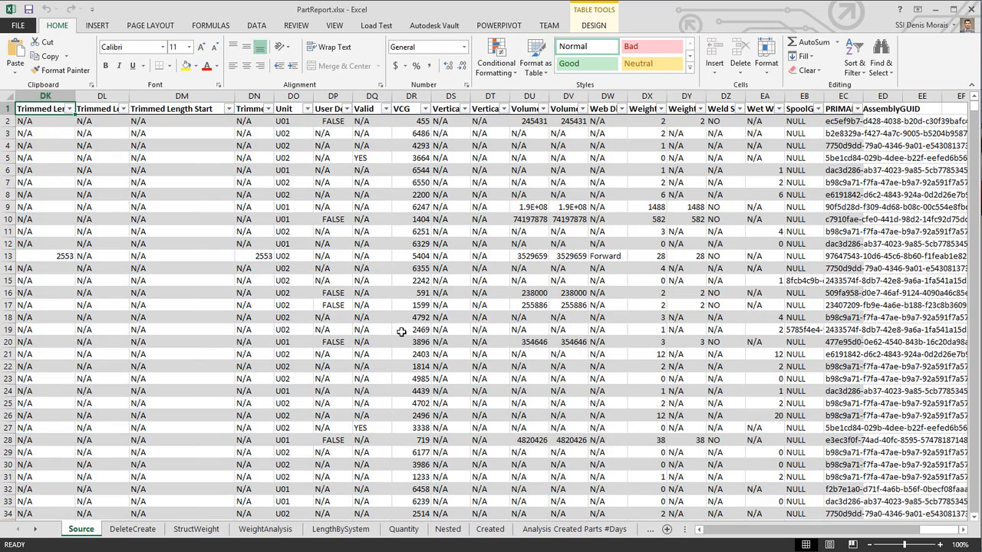